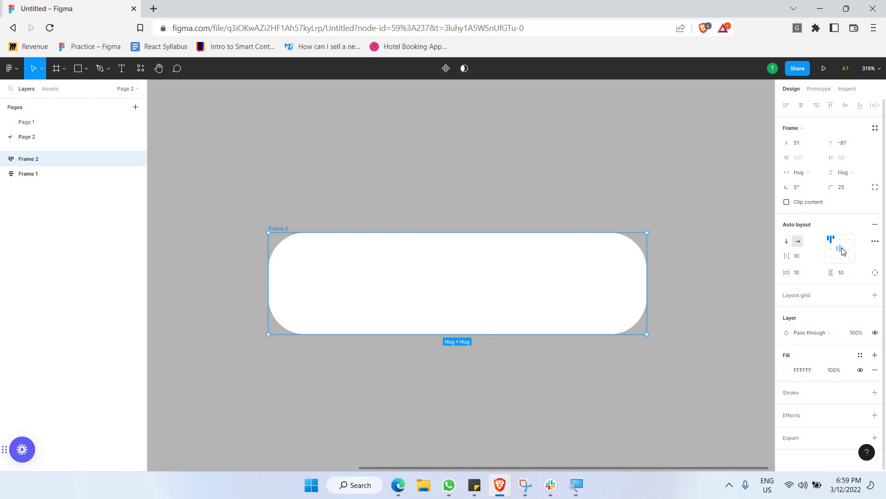
# Set Frame 2's auto layout to centred alignment with vertical direction, and move the frame up the canvas
pyautogui.click(843, 253)
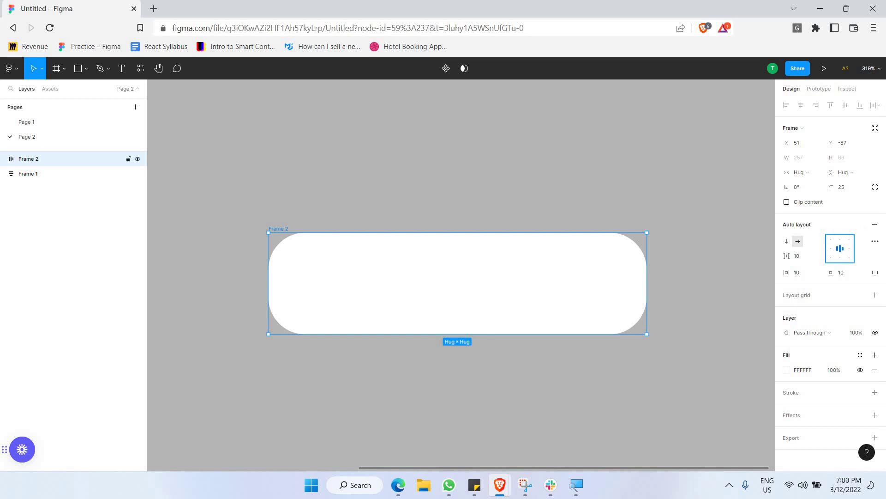
pyautogui.click(787, 242)
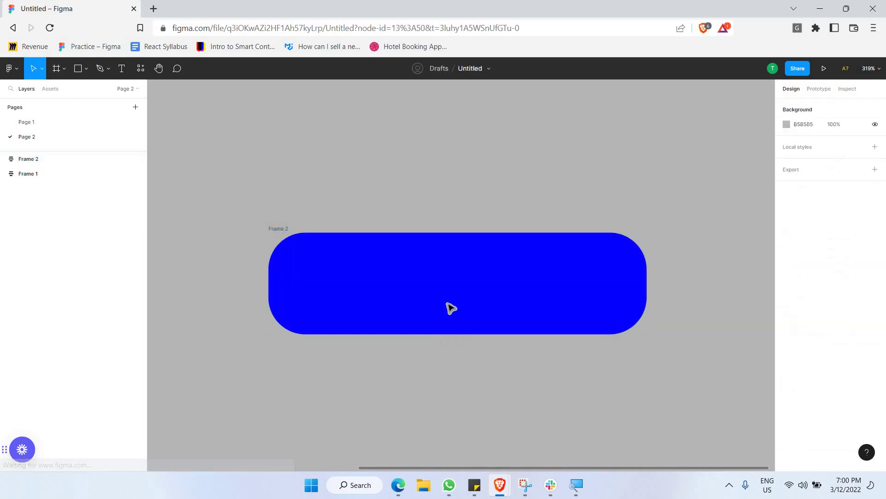
pyautogui.moveTo(447, 303); pyautogui.dragTo(460, 209)
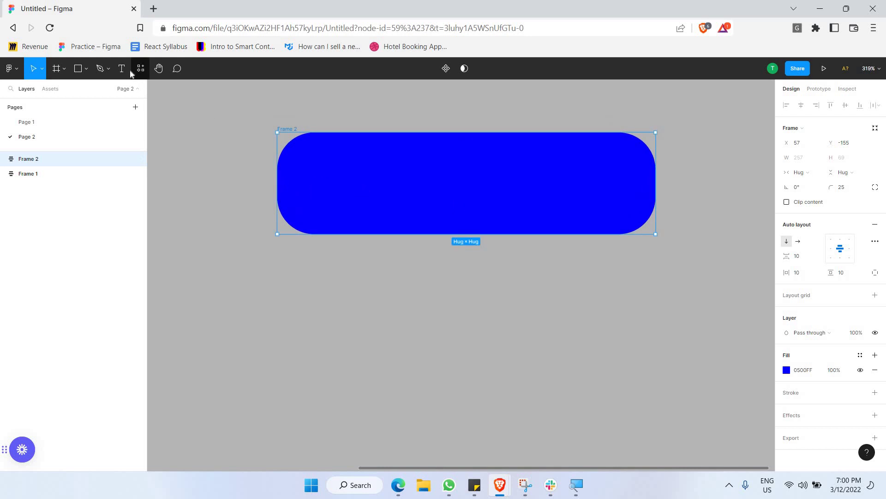
# Add a text box about 253 × 57 below Frame 2 containing the word "Submit"
pyautogui.press('t')
pyautogui.moveTo(277, 289); pyautogui.dragTo(650, 375)
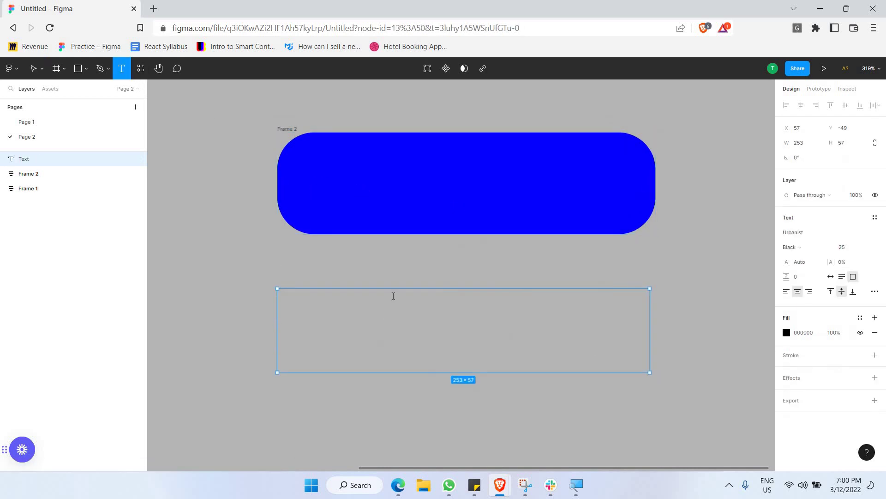
pyautogui.write('Submit')
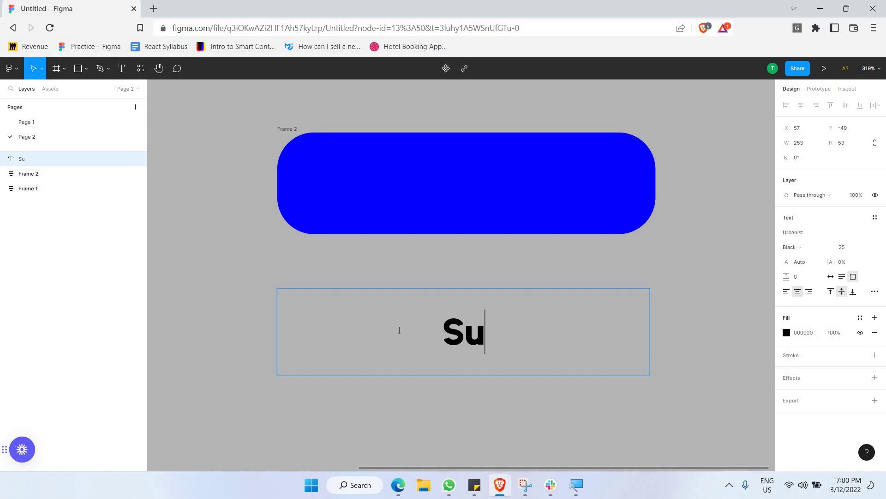
pyautogui.press('Escape')
# Shrink the Submit text box to about 99 × 37 and place it inside Frame 2
pyautogui.moveTo(470, 297); pyautogui.dragTo(475, 330)
pyautogui.moveTo(573, 349); pyautogui.dragTo(423, 351)
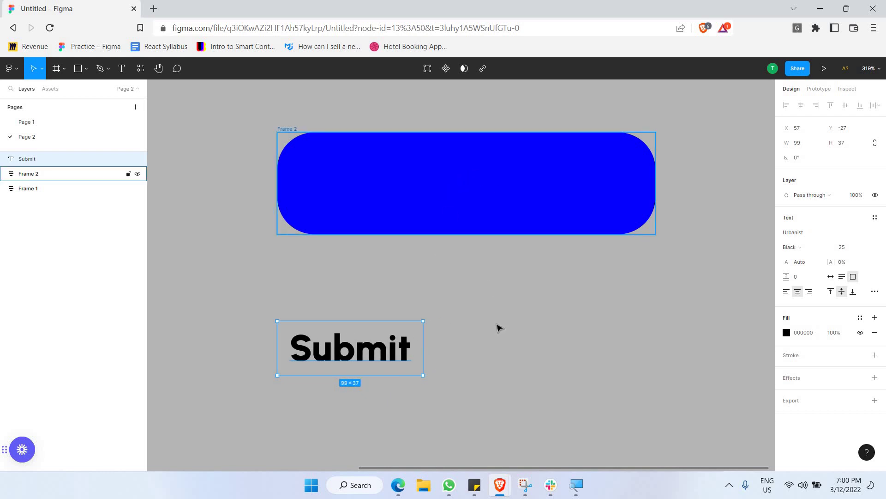
pyautogui.press('Escape')
pyautogui.moveTo(406, 353); pyautogui.dragTo(494, 178)
pyautogui.press('Escape')
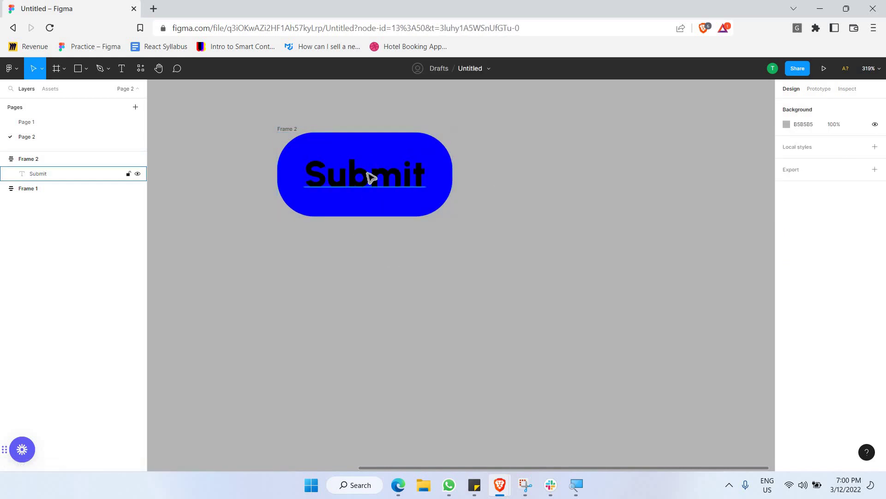
# Change the fill colour of the Submit text inside the blue button
pyautogui.click(450, 167)
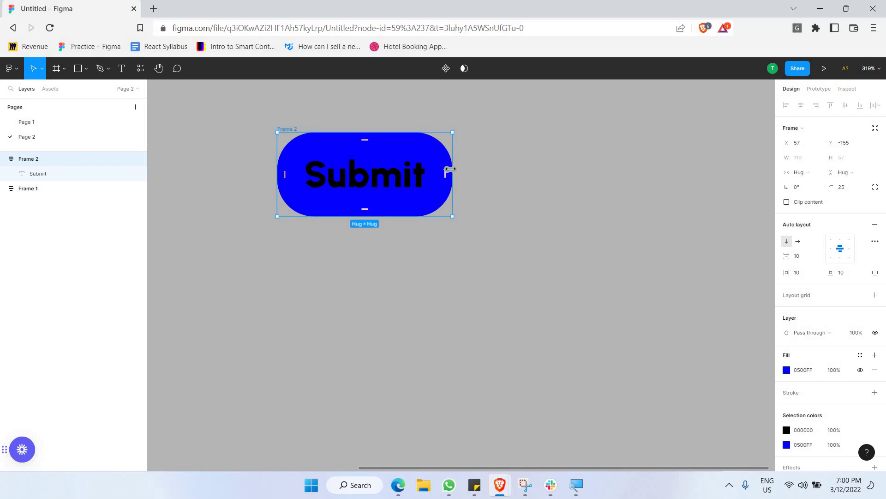
pyautogui.doubleClick(406, 174)
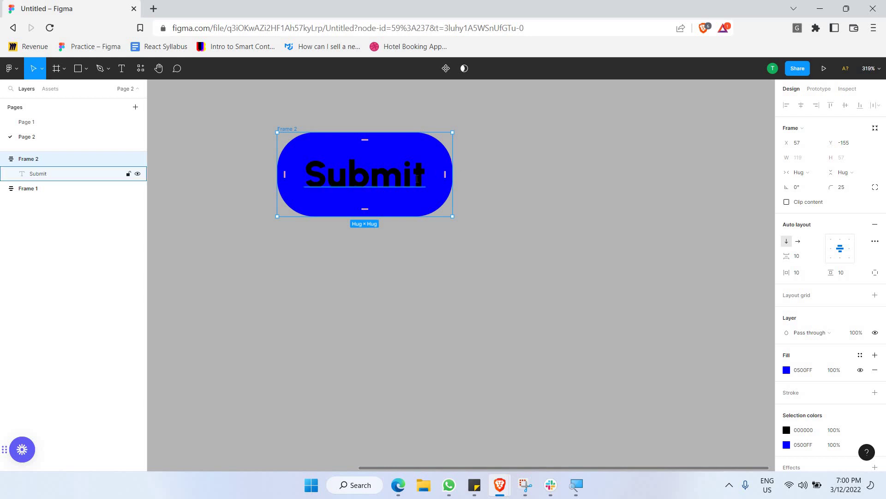
pyautogui.press('Return')
pyautogui.click(787, 348)
pyautogui.moveTo(724, 273); pyautogui.dragTo(634, 153)
pyautogui.click(636, 210)
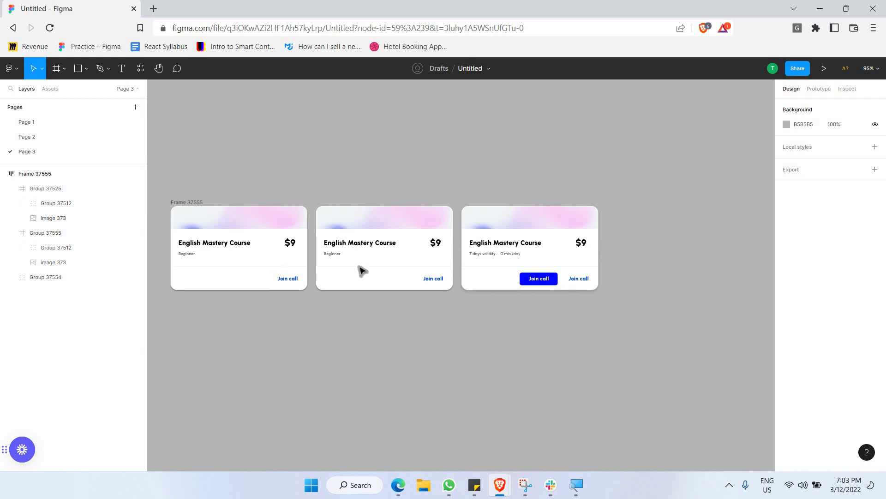
# Move Frame 37555, which holds the three course cards, up the canvas
pyautogui.click(206, 199)
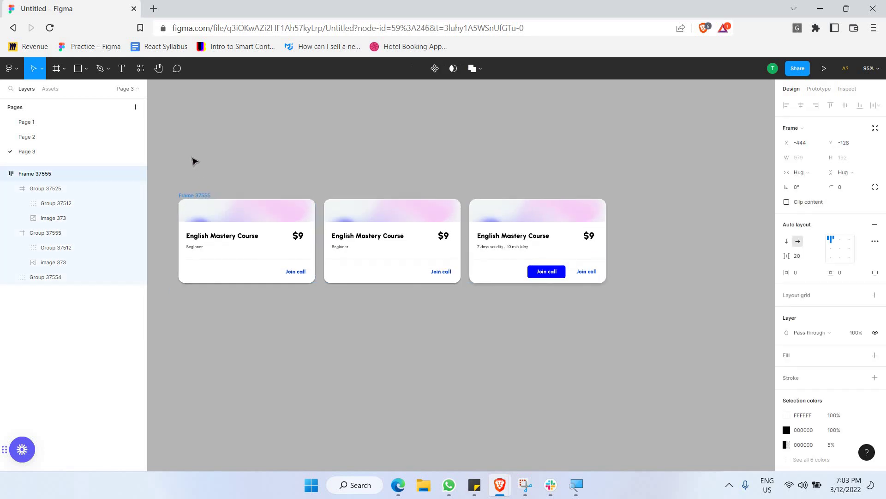
pyautogui.scroll(-2, 194, 161)
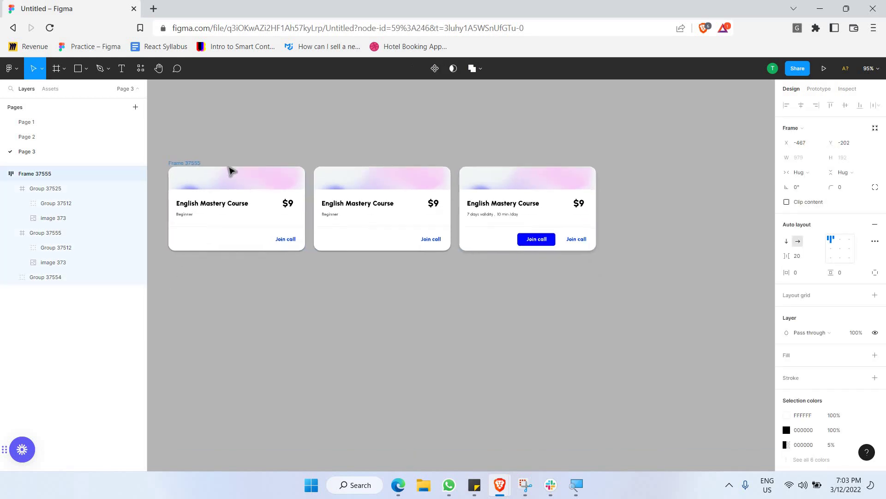
pyautogui.click(231, 130)
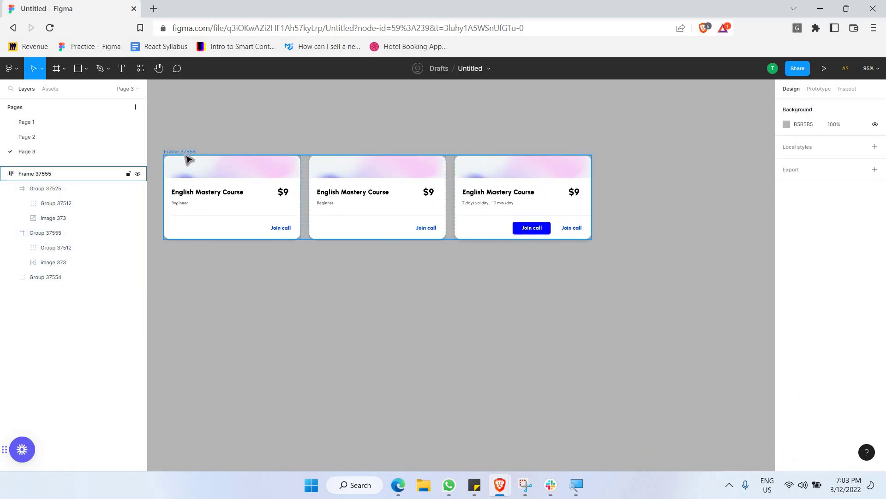
# Try vertical auto layout direction on Frame 37555, and return it to horizontal
pyautogui.click(187, 154)
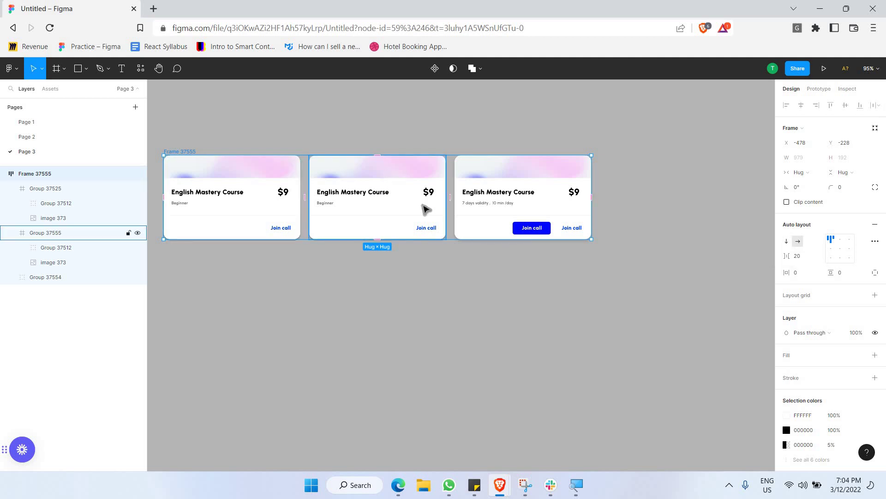
pyautogui.click(787, 242)
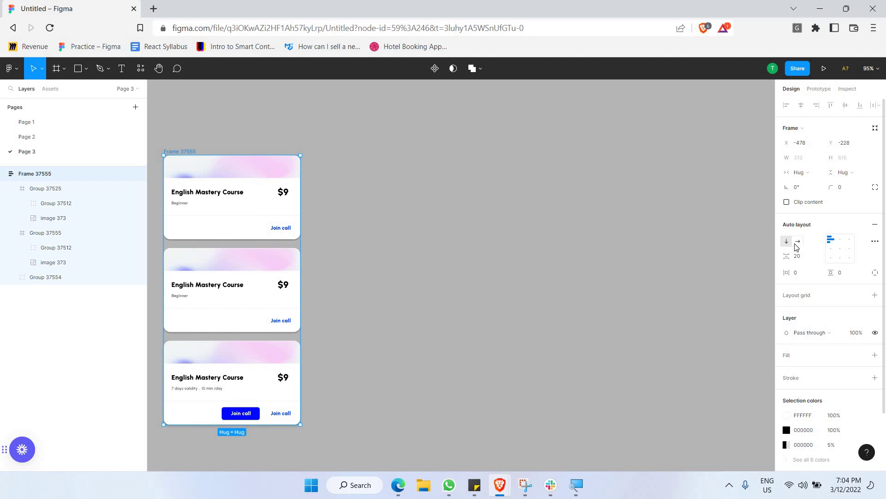
pyautogui.click(797, 241)
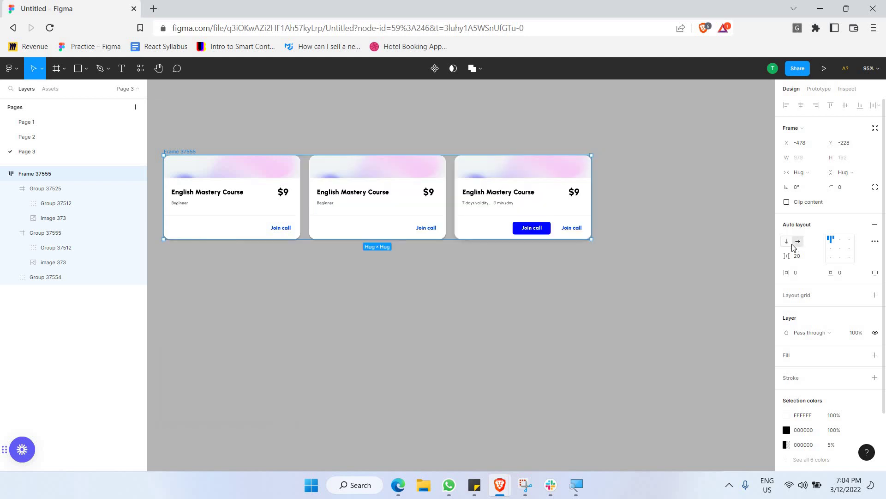
pyautogui.click(511, 270)
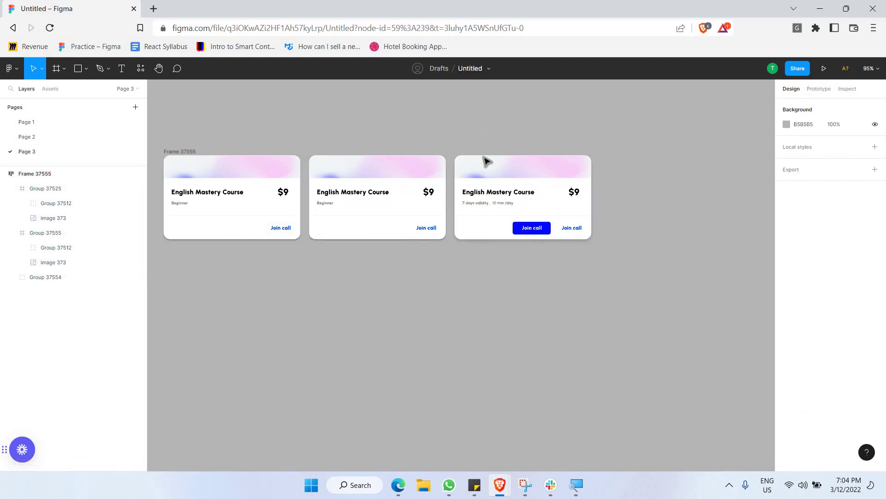
# Duplicate the third course card, Group 37554, within the auto layout frame
pyautogui.click(489, 169)
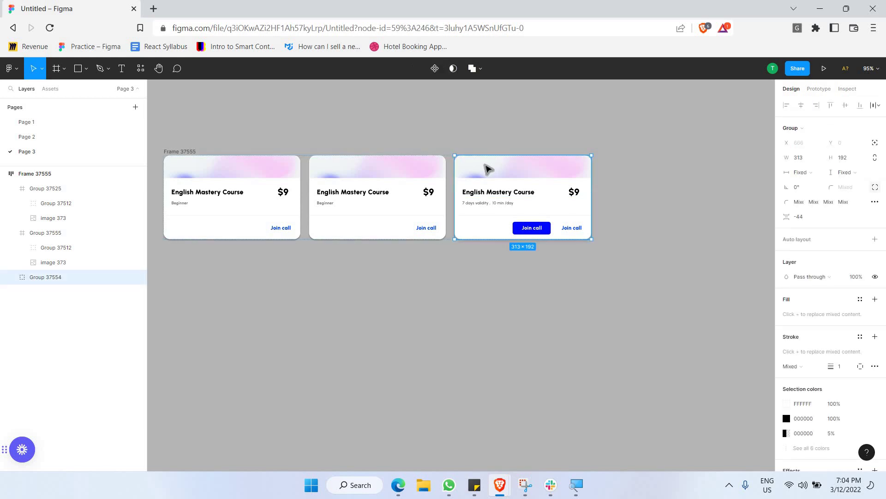
pyautogui.hotkey('ctrl', 'v')
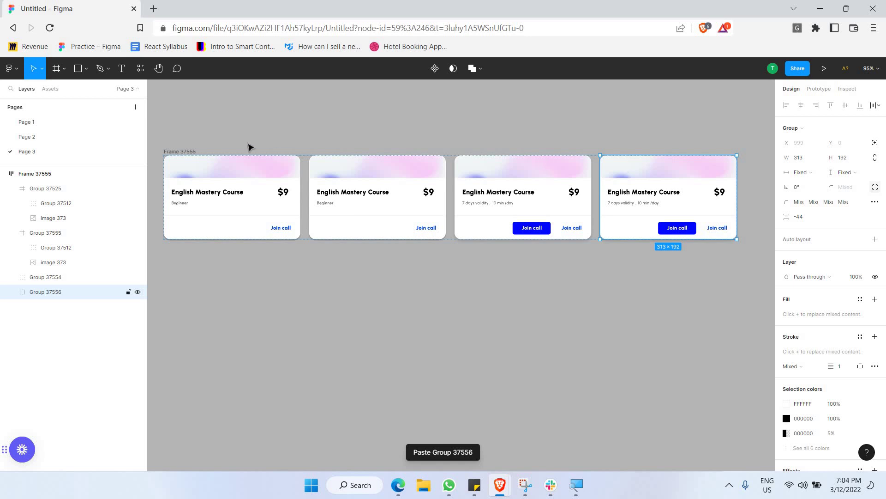
# Switch Frame 37555's auto layout direction to vertical so the course cards stack
pyautogui.click(194, 152)
pyautogui.scroll(-1, 199, 138)
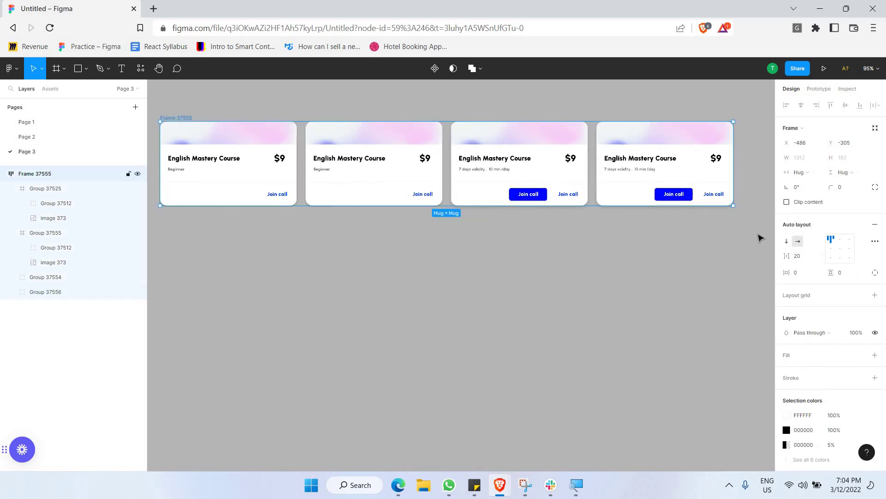
pyautogui.click(787, 241)
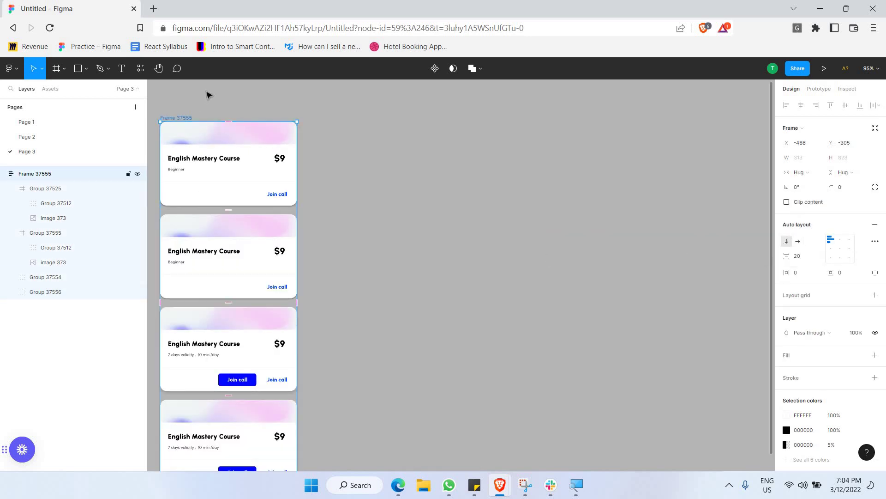
pyautogui.hscroll(-2, 231, 139)
pyautogui.scroll(-1, 231, 139)
# Duplicate the first course card, Group 37525, within the vertical stack
pyautogui.click(251, 144)
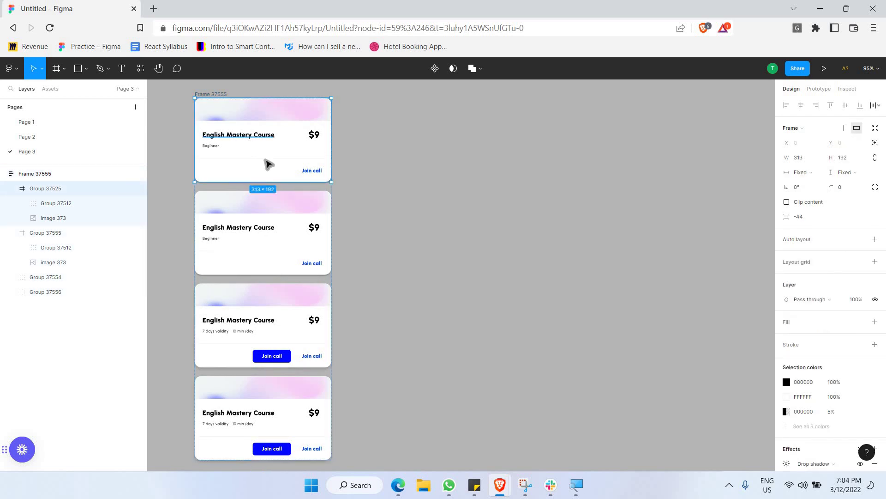
pyautogui.hotkey('ctrl', 'v')
pyautogui.scroll(-5, 279, 287)
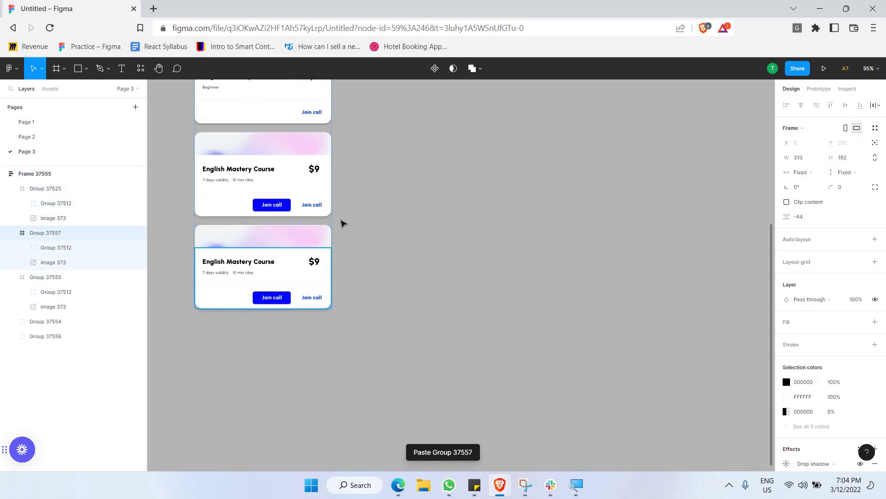
pyautogui.scroll(5, 340, 221)
pyautogui.scroll(-3, 341, 224)
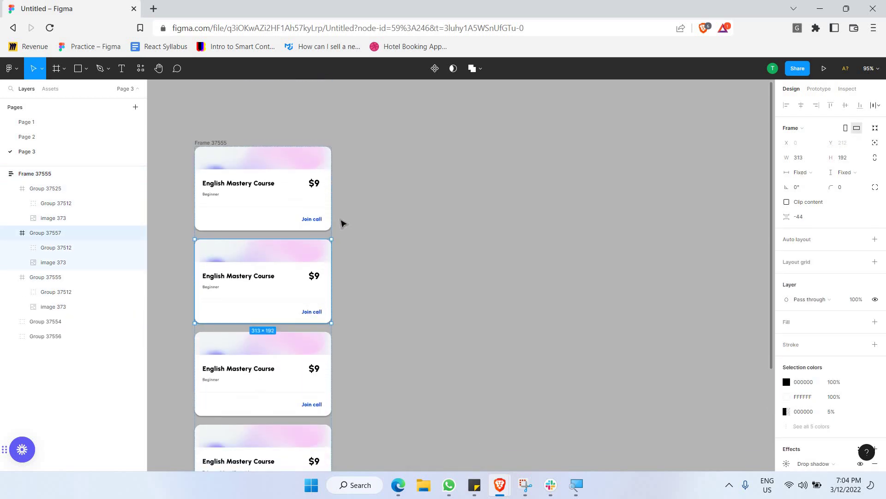
pyautogui.hscroll(1, 343, 223)
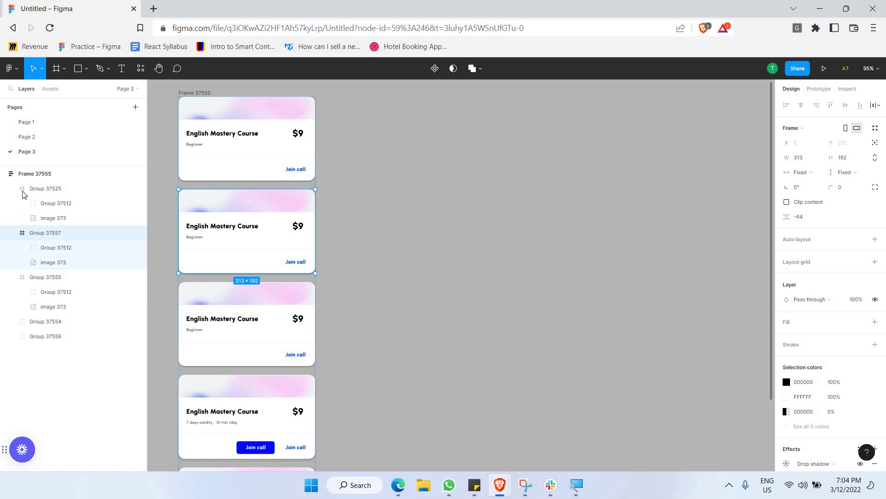
# Collapse the card groups in the layer list and reorder Group 37557 to first place in the frame
pyautogui.click(11, 189)
pyautogui.click(11, 203)
pyautogui.click(11, 219)
pyautogui.hotkey('ctrl', 'z')
pyautogui.hotkey('ctrl', 'z')
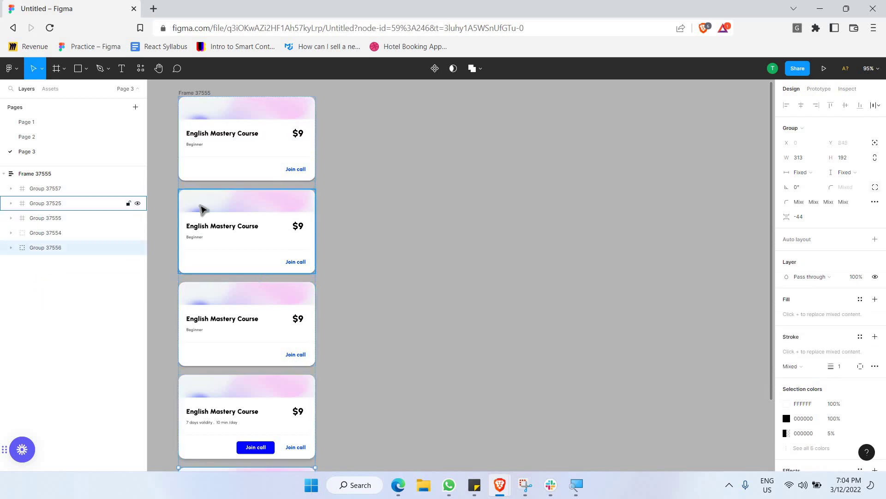
# Toggle the visibility of the first card, Group 37557, ending with it hidden
pyautogui.click(216, 183)
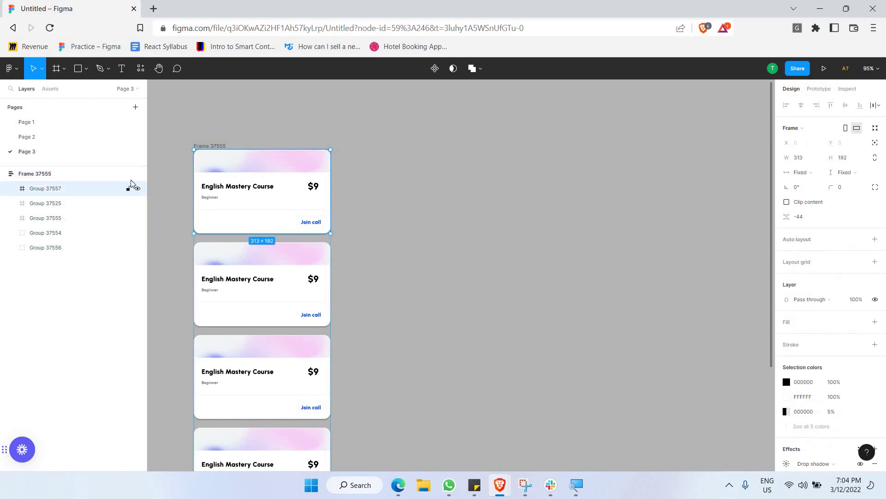
pyautogui.click(137, 189)
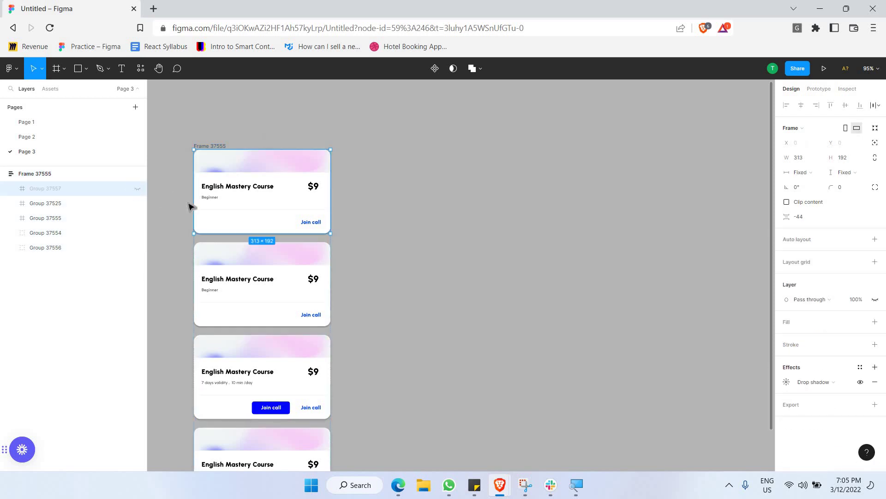
pyautogui.scroll(-3, 190, 206)
pyautogui.click(136, 189)
pyautogui.click(137, 189)
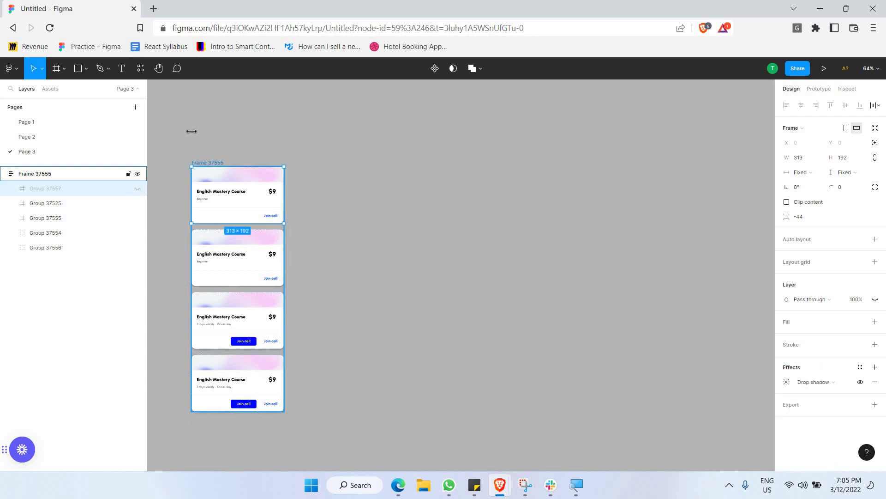
# Move Frame 37555 up the canvas and make its hidden first card, Group 37557, visible again
pyautogui.moveTo(203, 162); pyautogui.dragTo(225, 103)
pyautogui.click(142, 187)
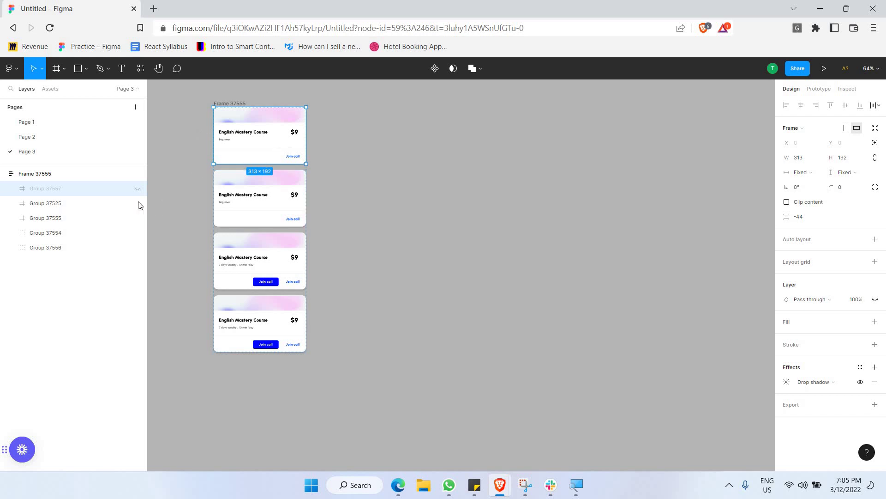
pyautogui.click(137, 189)
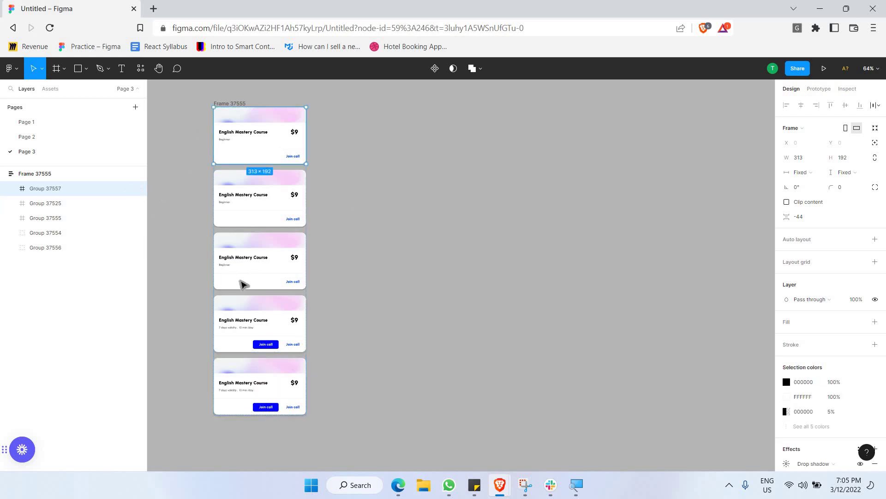
# Toggle the visibility of Group 37554 and Group 37555 off and back on
pyautogui.click(301, 331)
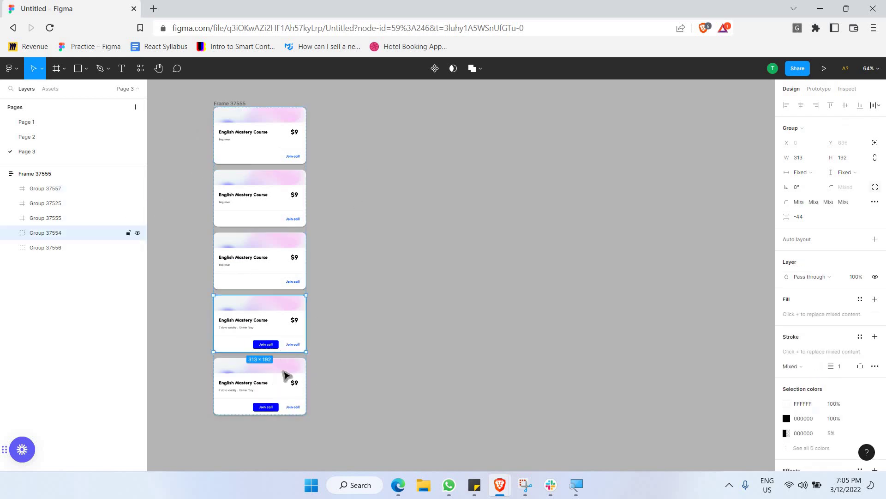
pyautogui.click(137, 233)
pyautogui.click(138, 233)
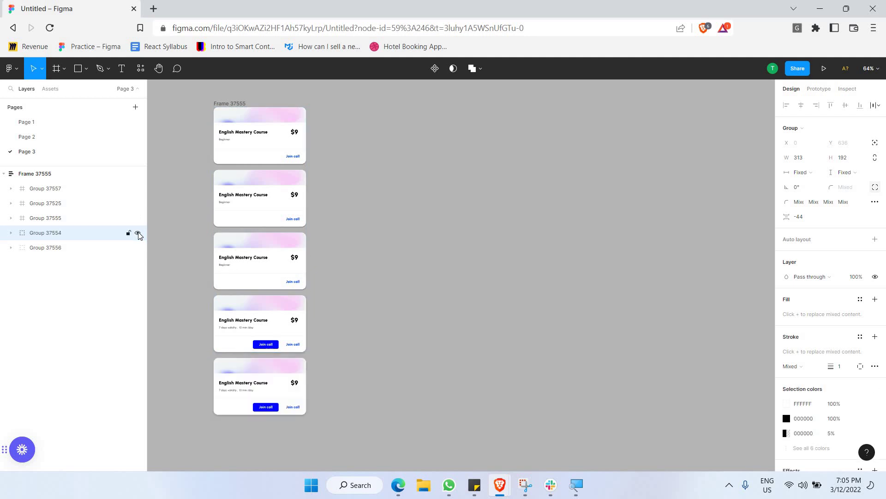
pyautogui.click(137, 219)
pyautogui.click(137, 219)
pyautogui.click(137, 219)
pyautogui.click(137, 219)
# Shift Frame 37555 slightly down and take its first card, Group 37557, out of the frame onto the canvas
pyautogui.moveTo(242, 102); pyautogui.dragTo(249, 115)
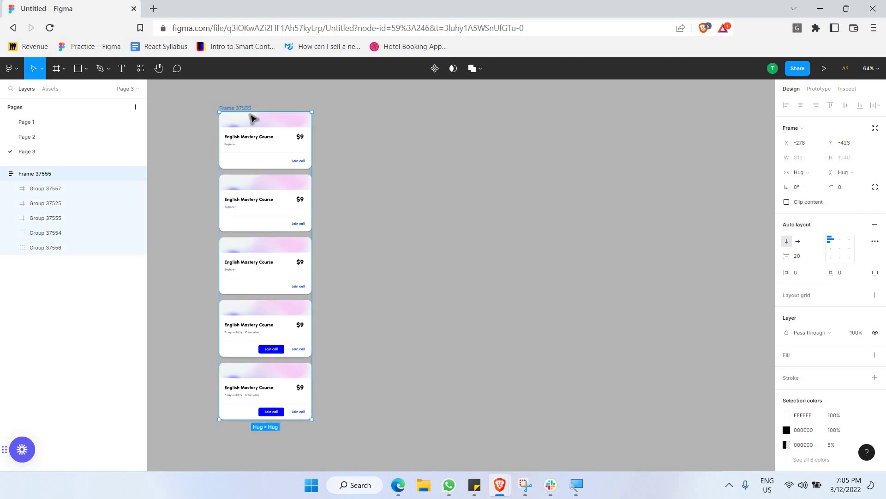
pyautogui.click(276, 137)
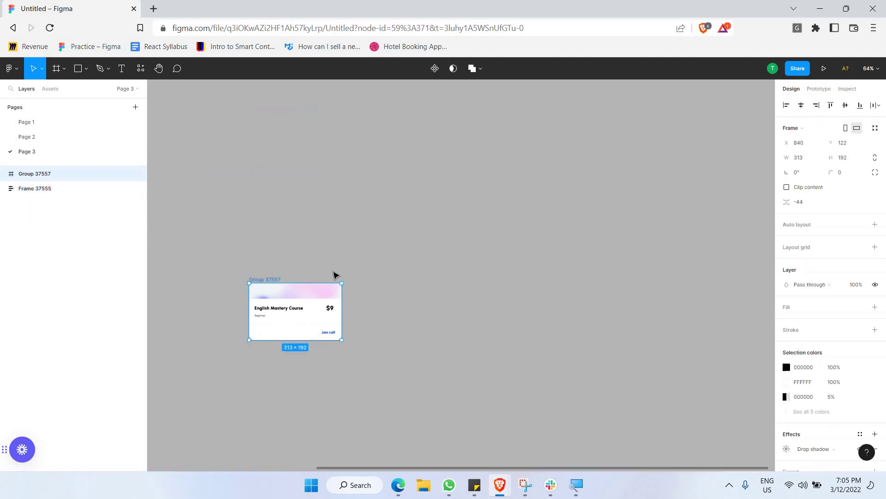
# Shorten the lower details group of card Group 37557 and fit the card frame to 176 px high
pyautogui.scroll(-2, 335, 273)
pyautogui.moveTo(287, 157); pyautogui.dragTo(271, 184)
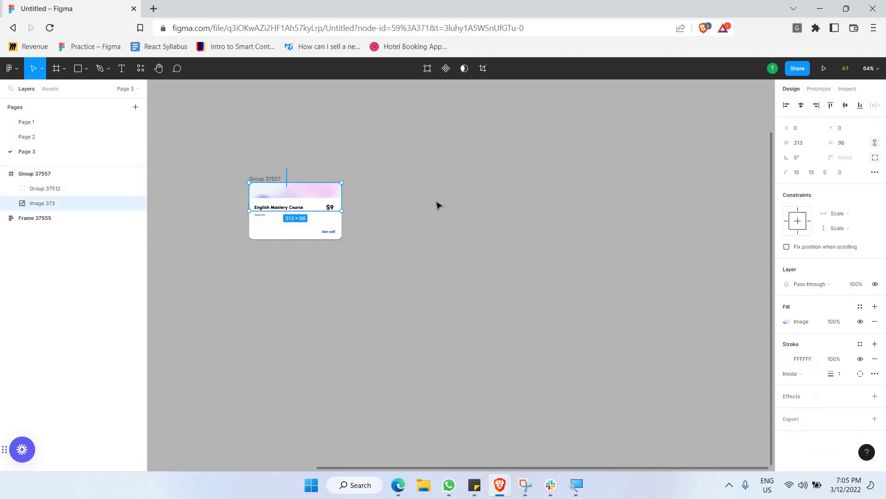
pyautogui.click(270, 172)
pyautogui.click(267, 185)
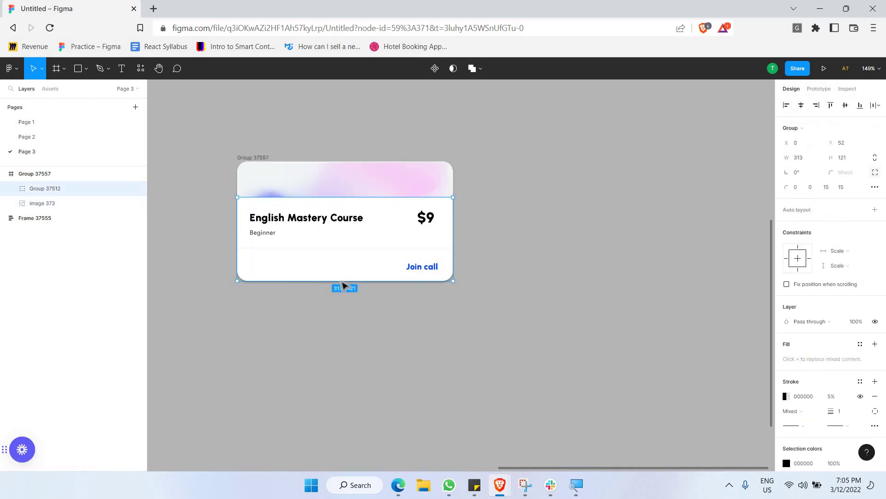
pyautogui.moveTo(342, 284)
pyautogui.mouseDown()
pyautogui.moveTo(345, 292)
pyautogui.moveTo(350, 283)
pyautogui.mouseUp()
pyautogui.click(535, 290)
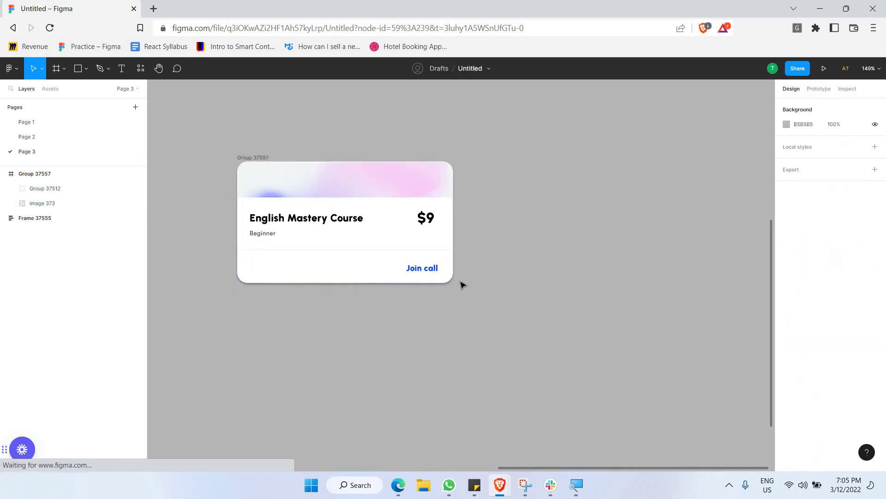
pyautogui.scroll(-2, 475, 251)
pyautogui.click(279, 175)
pyautogui.moveTo(352, 290); pyautogui.dragTo(352, 280)
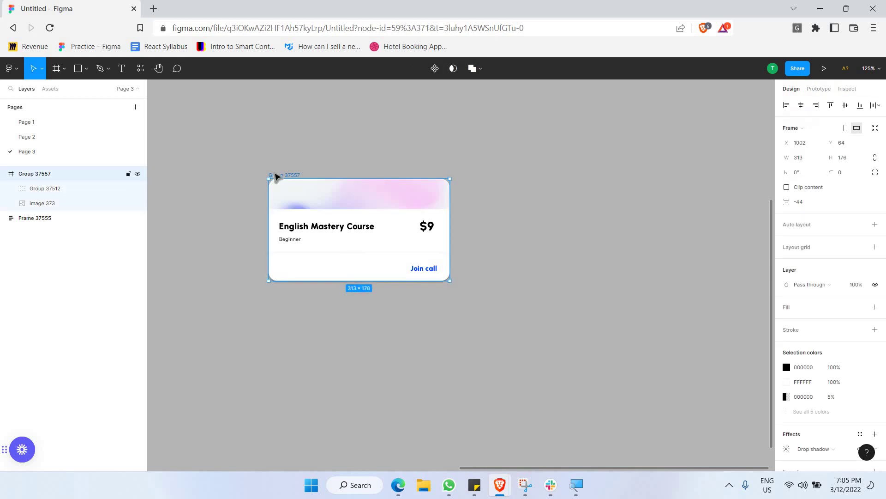
# Duplicate card Group 37557 beside itself and collapse both cards in the layer list
pyautogui.hotkey('ctrl', 'c')
pyautogui.hotkey('ctrl', 'v')
pyautogui.press('Escape')
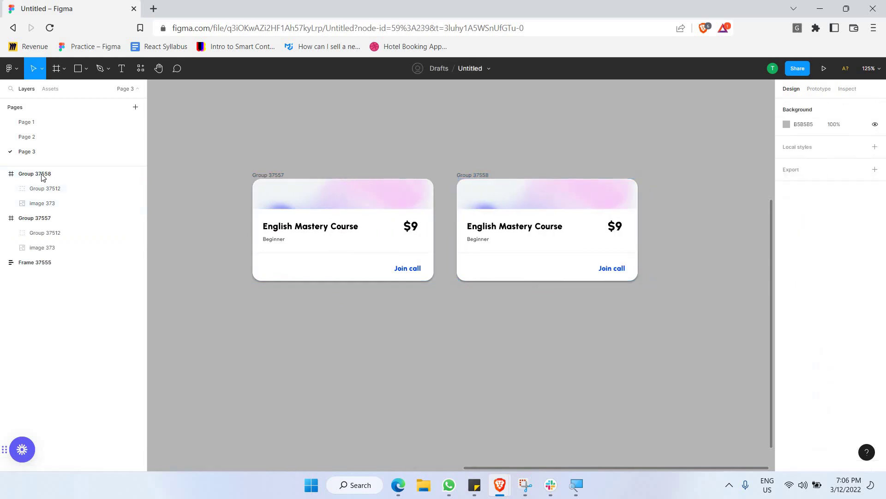
pyautogui.click(3, 173)
pyautogui.click(4, 188)
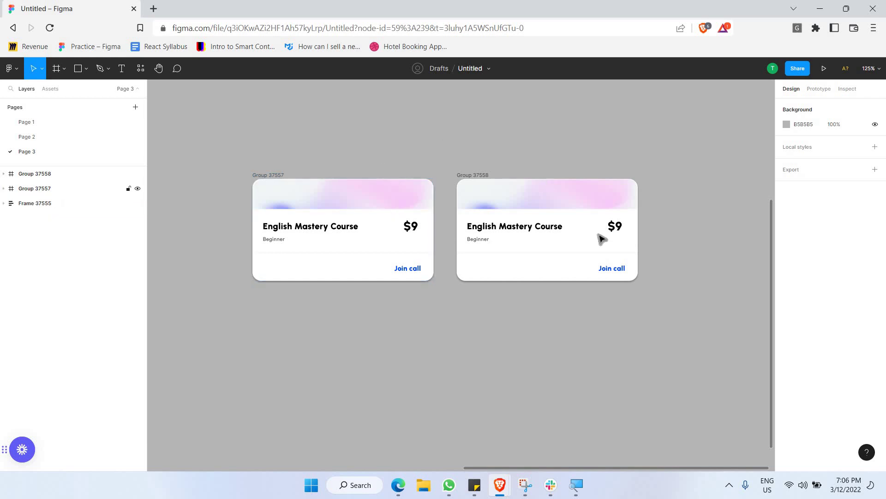
# Group the two side-by-side English Mastery Course cards together
pyautogui.click(264, 177)
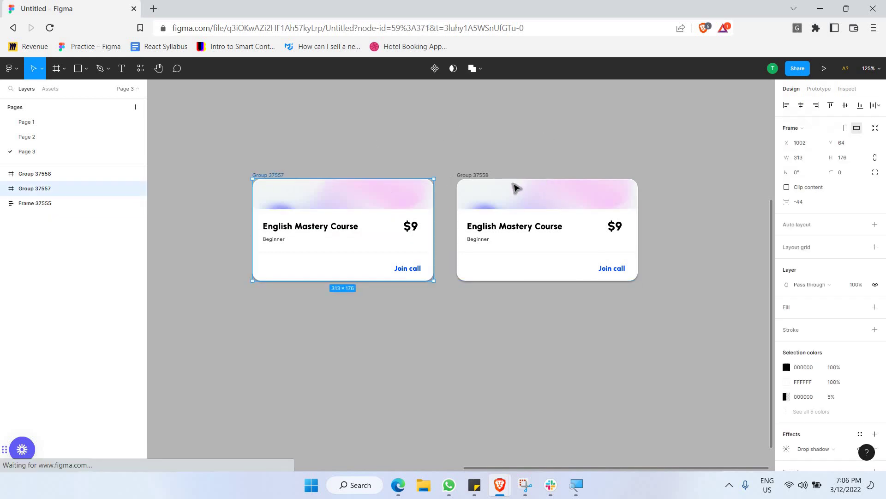
pyautogui.keyDown('shift'); pyautogui.click(472, 178); pyautogui.keyUp('shift')
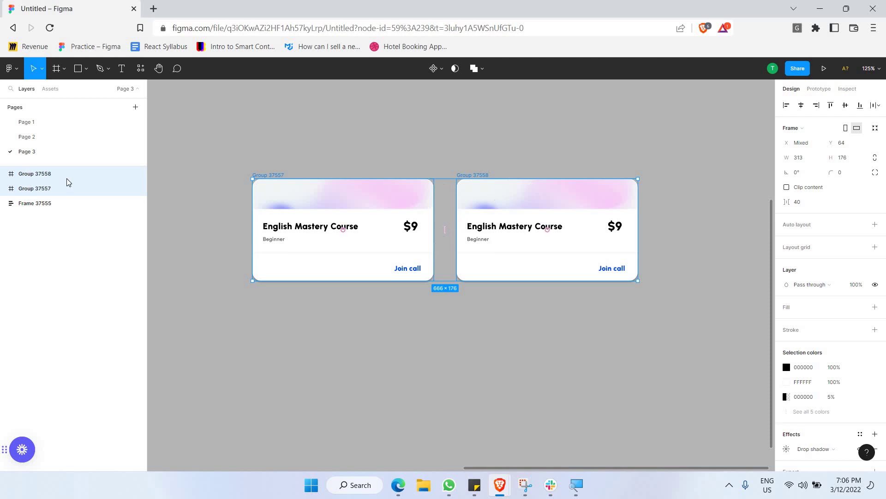
pyautogui.rightClick(445, 166)
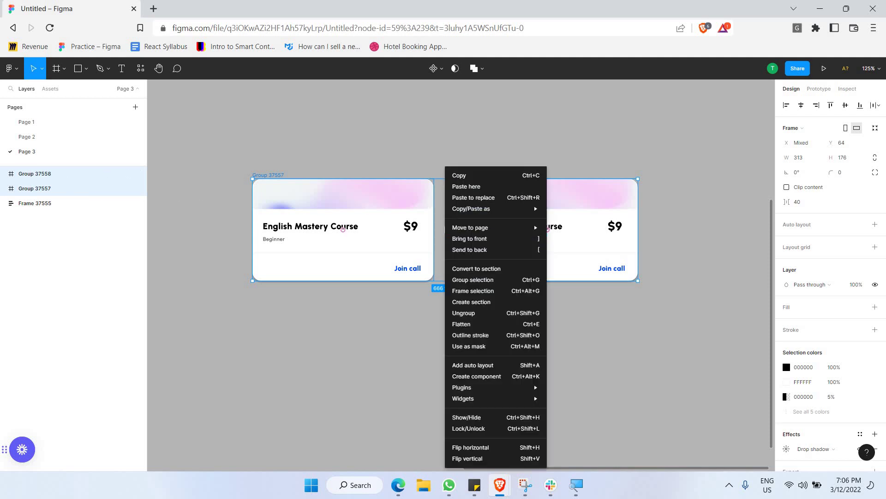
pyautogui.click(469, 284)
pyautogui.click(450, 228)
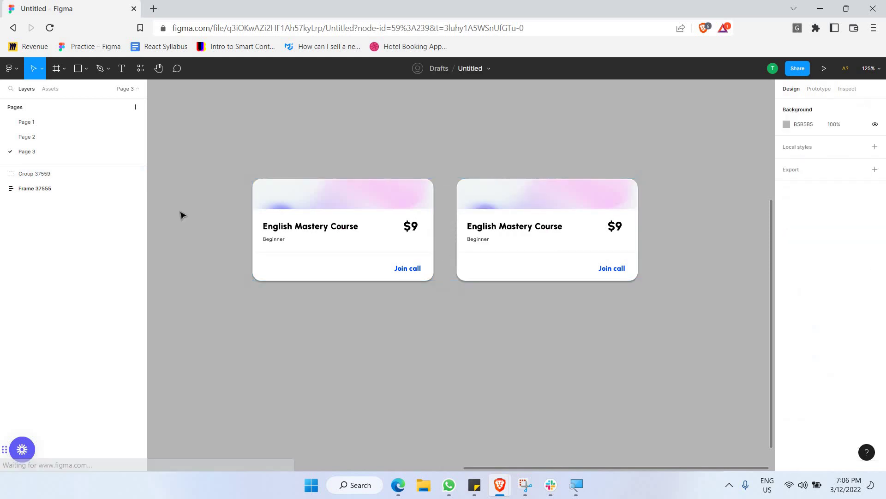
# Add auto layout to the two-card group and paste a third card into its horizontal row
pyautogui.click(34, 173)
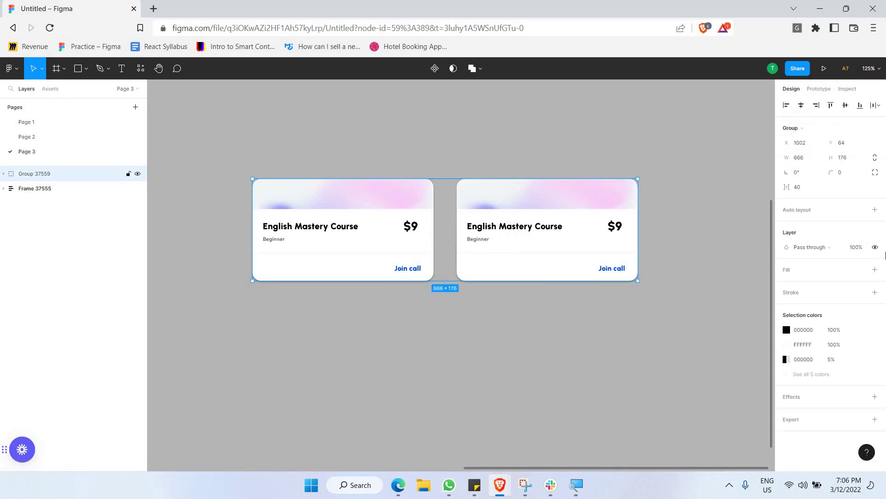
pyautogui.click(875, 210)
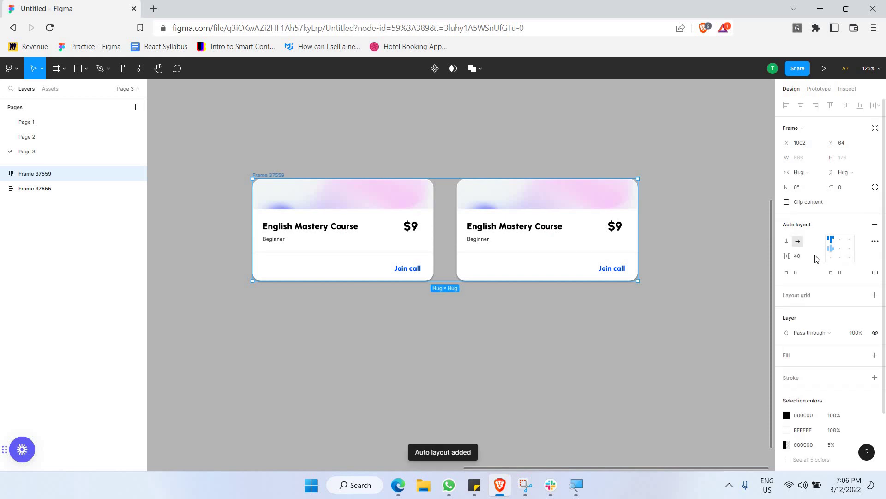
pyautogui.scroll(-2, 569, 198)
pyautogui.hscroll(1, 552, 201)
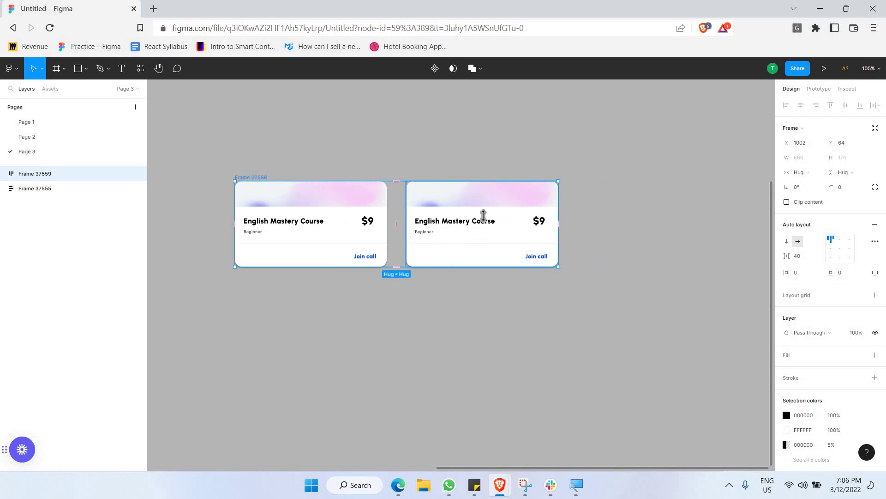
pyautogui.click(483, 215)
pyautogui.hscroll(1, 483, 215)
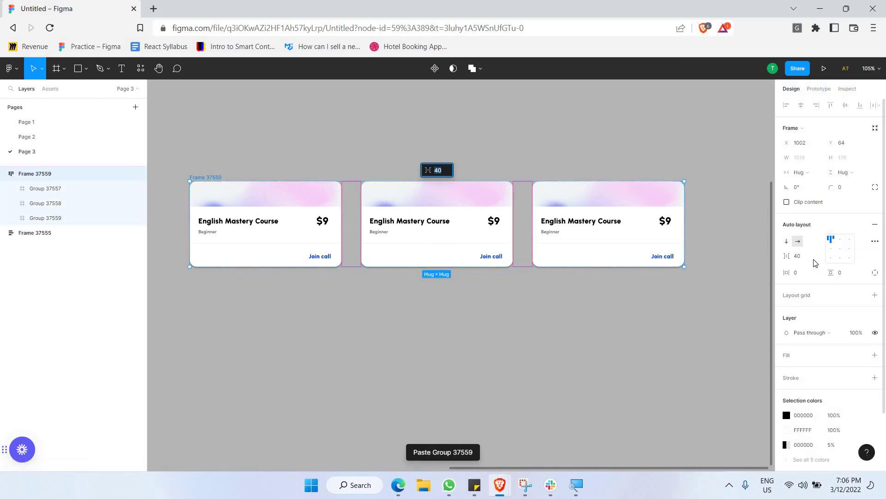
# Change the three-card frame's auto layout direction to vertical
pyautogui.click(789, 242)
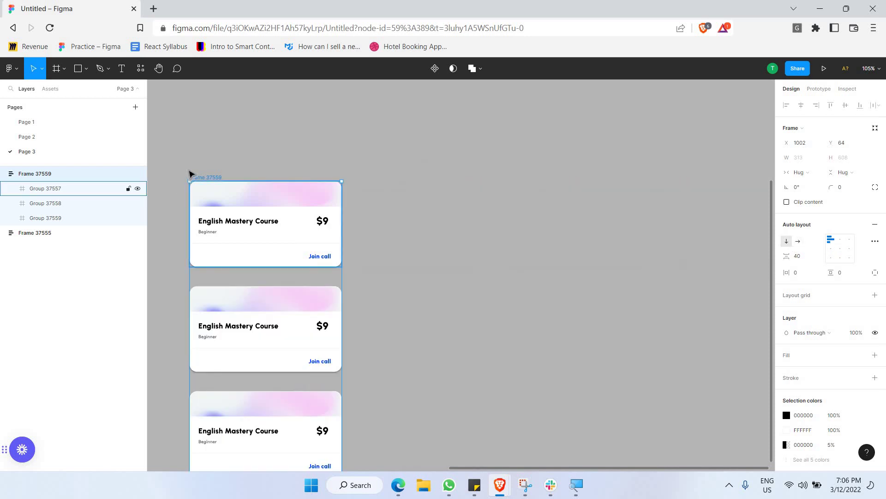
pyautogui.moveTo(199, 113); pyautogui.dragTo(200, 114)
pyautogui.scroll(-1, 350, 192)
pyautogui.scroll(2, 350, 192)
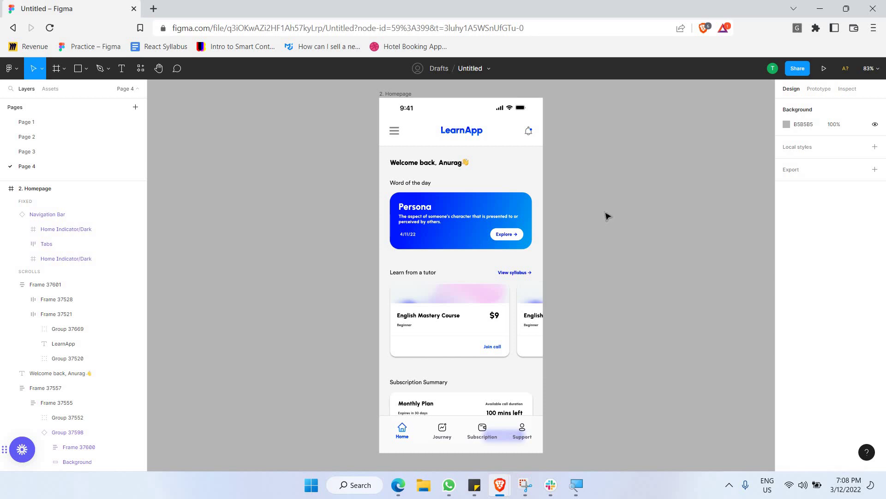
# Copy the blue Persona word-of-the-day card out of the homepage and place it on the empty canvas beside it
pyautogui.keyDown('ctrl'); pyautogui.scroll(5, 611, 199); pyautogui.keyUp('ctrl')
pyautogui.scroll(1, 444, 261)
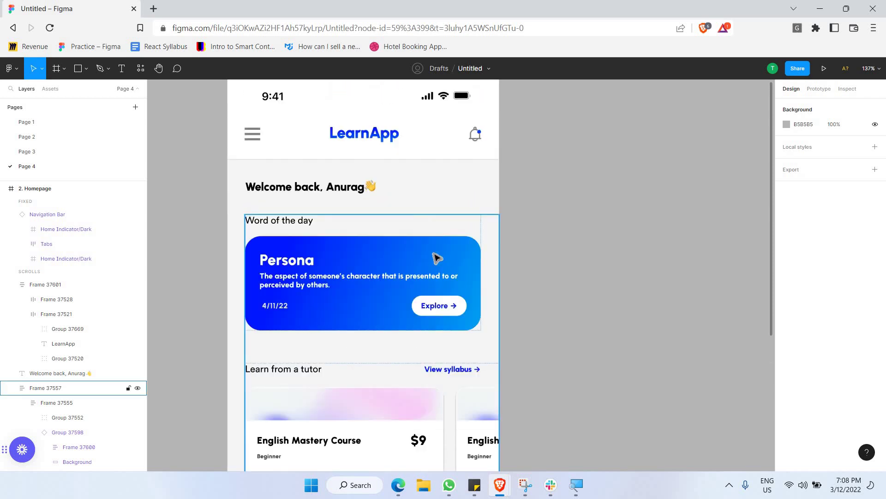
pyautogui.click(436, 259)
pyautogui.click(436, 259)
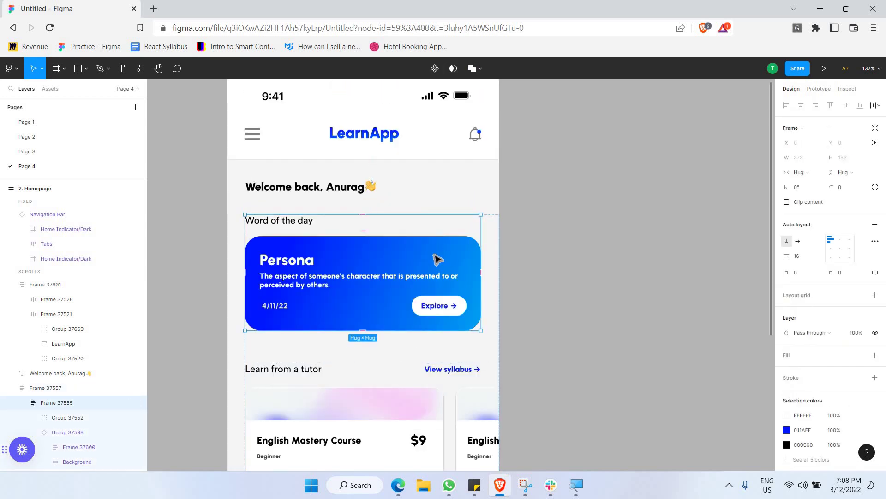
pyautogui.doubleClick(438, 259)
pyautogui.hscroll(5, 469, 252)
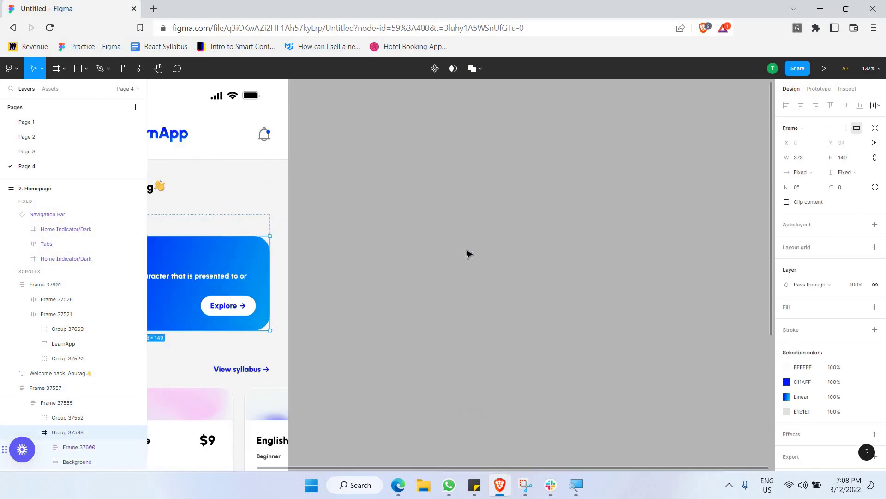
pyautogui.click(468, 251)
pyautogui.hotkey('ctrl', 'v')
pyautogui.moveTo(512, 237); pyautogui.dragTo(644, 221)
pyautogui.hscroll(3, 554, 245)
pyautogui.scroll(3, 273, 242)
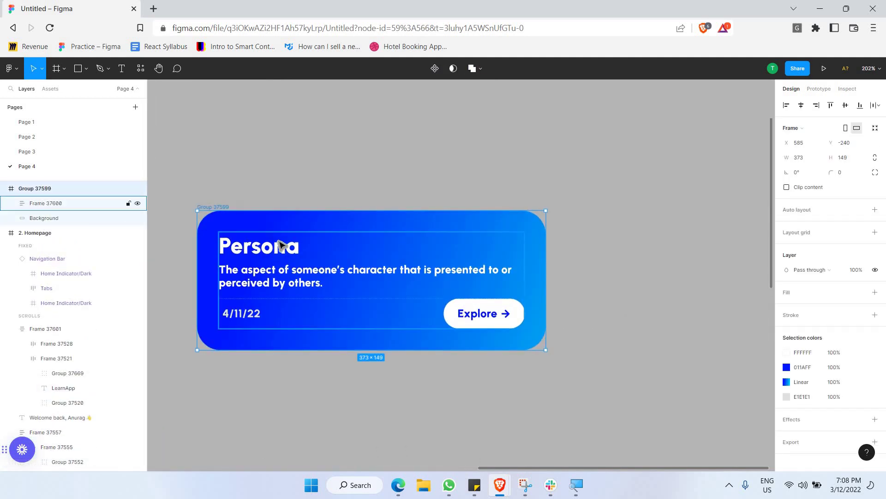
# Examine the copied Persona card's nested layers: the title and description group, the date row and the Explore button
pyautogui.hscroll(-2, 331, 245)
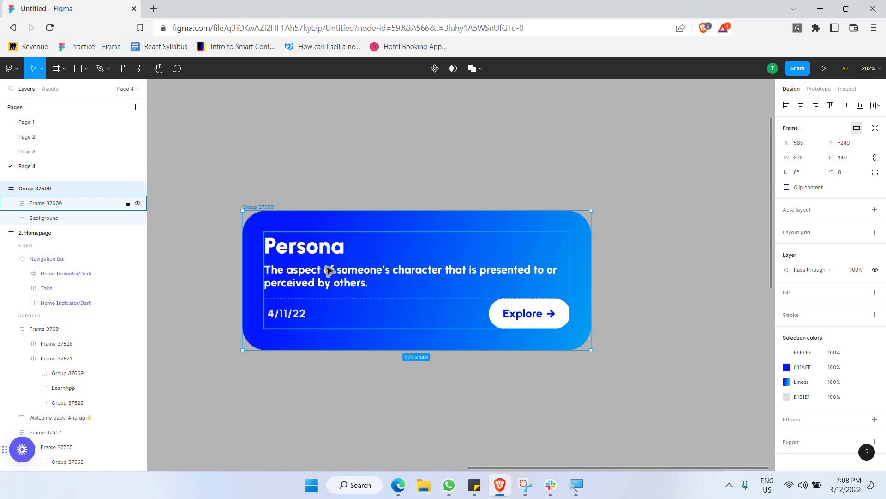
pyautogui.doubleClick(328, 249)
pyautogui.press('Escape')
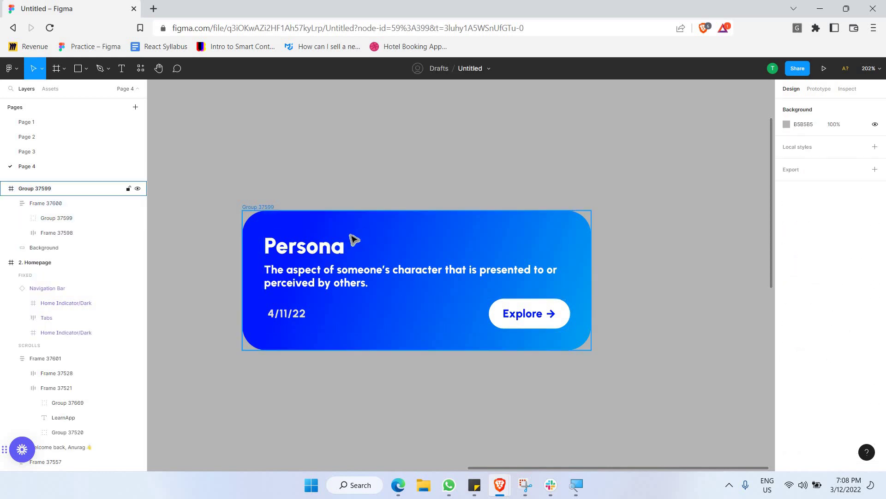
pyautogui.click(337, 254)
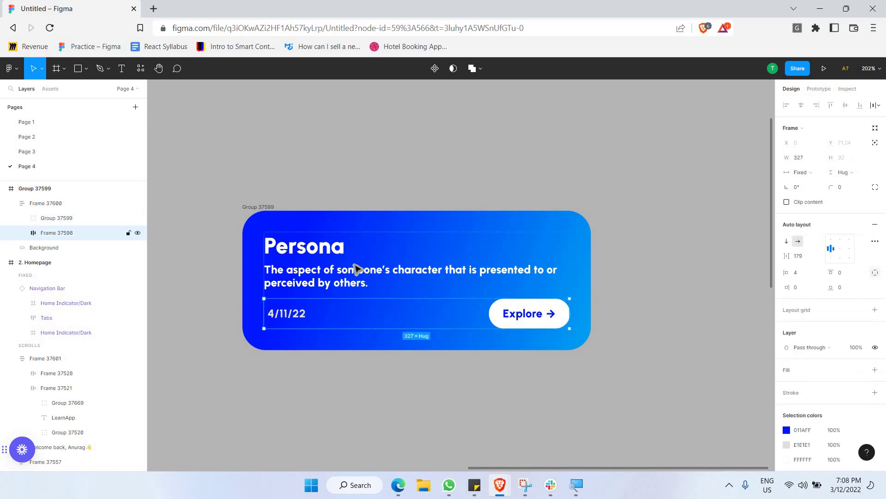
pyautogui.doubleClick(323, 252)
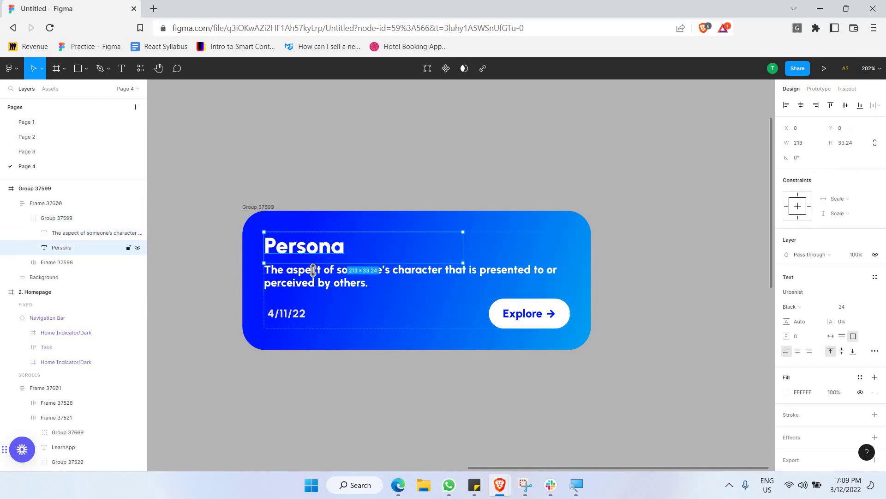
pyautogui.click(359, 329)
pyautogui.doubleClick(309, 316)
pyautogui.click(539, 315)
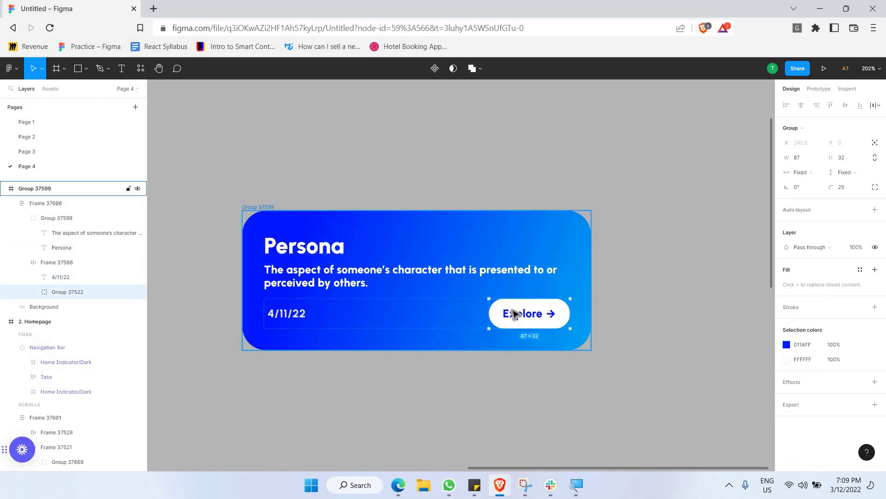
pyautogui.press('Escape')
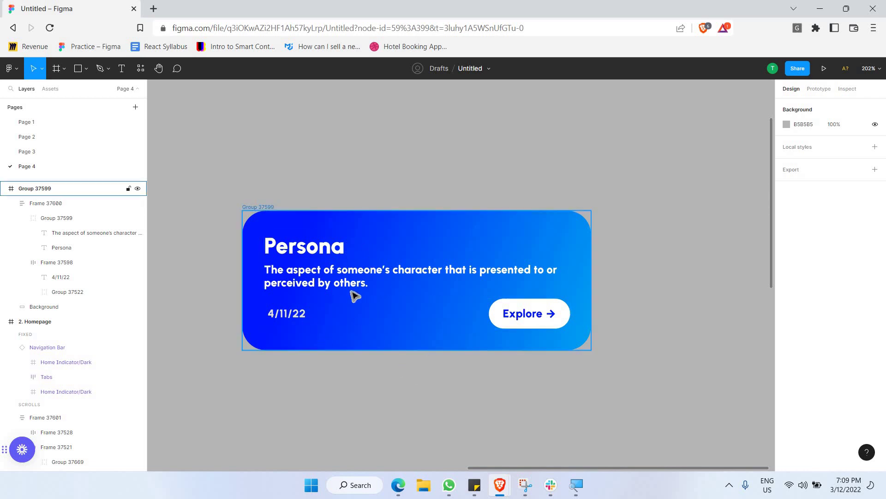
# Draw a new frame of 327 × 149 px on the canvas beside the copied Persona card
pyautogui.scroll(-2, 369, 270)
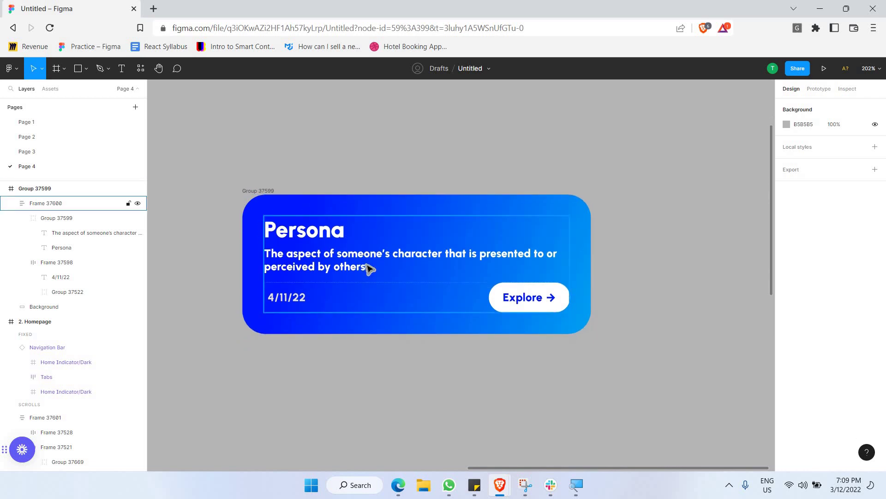
pyautogui.hscroll(10, 369, 270)
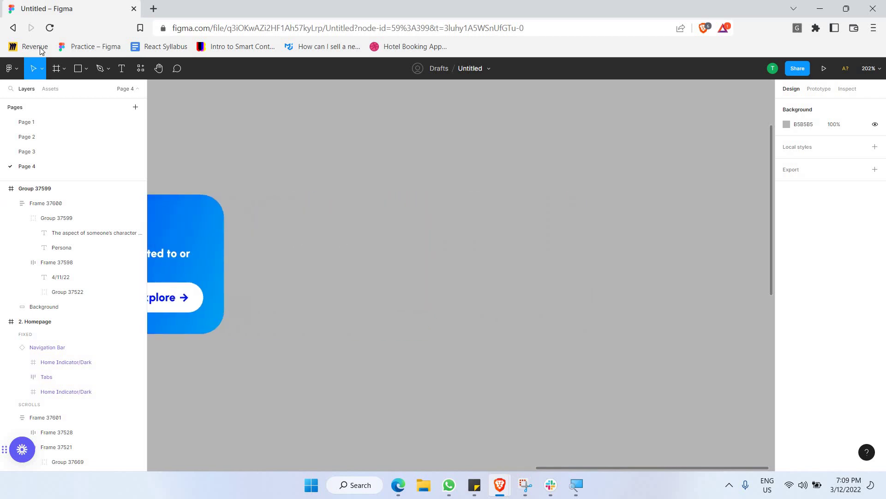
pyautogui.click(54, 68)
pyautogui.moveTo(254, 194)
pyautogui.mouseDown()
pyautogui.moveTo(609, 343)
pyautogui.moveTo(565, 333)
pyautogui.mouseUp()
pyautogui.hscroll(-3, 337, 224)
pyautogui.click(337, 224)
pyautogui.click(808, 158)
pyautogui.click(681, 235)
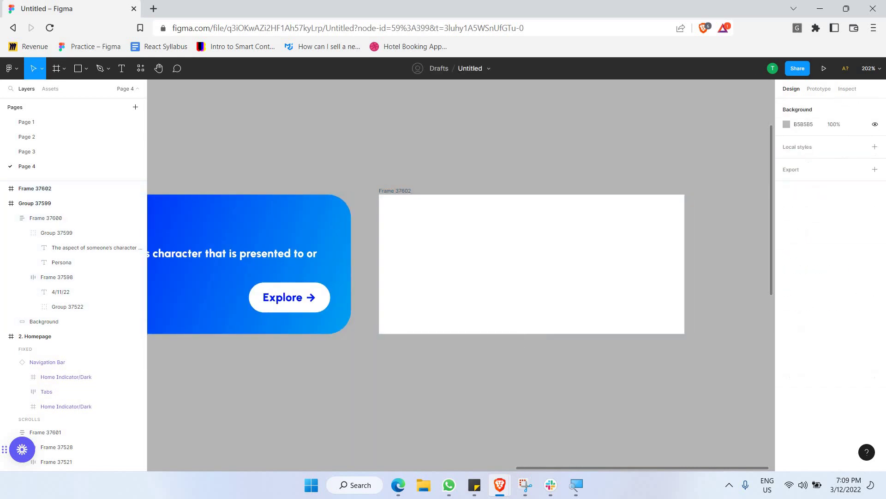
# Set the new white frame's corner radius to 25
pyautogui.hscroll(3, 544, 239)
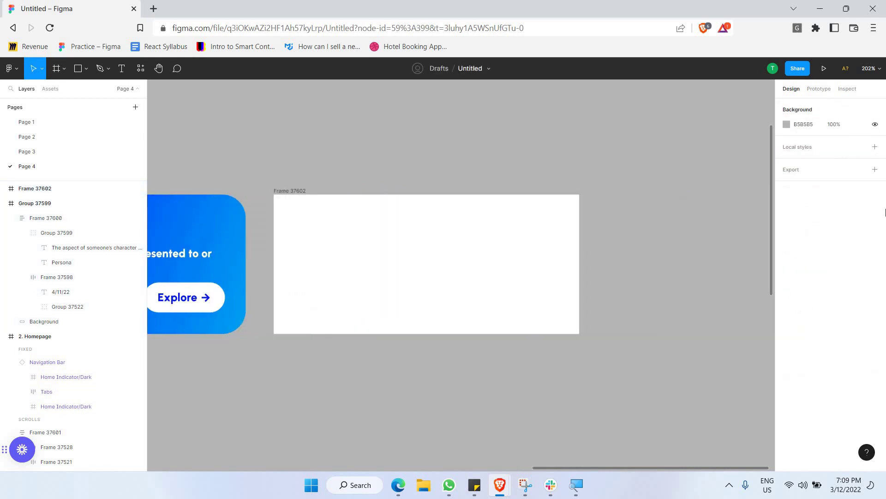
pyautogui.click(544, 239)
pyautogui.click(849, 178)
pyautogui.write('25')
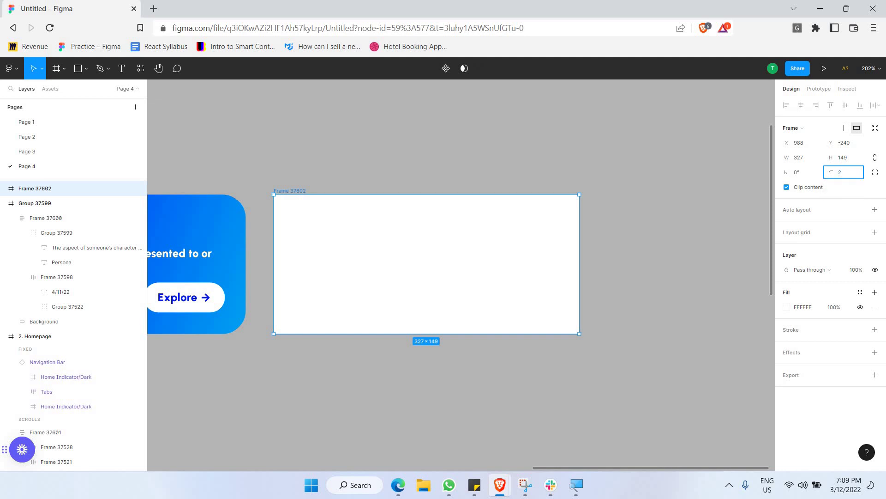
pyautogui.press('Return')
pyautogui.press('Escape')
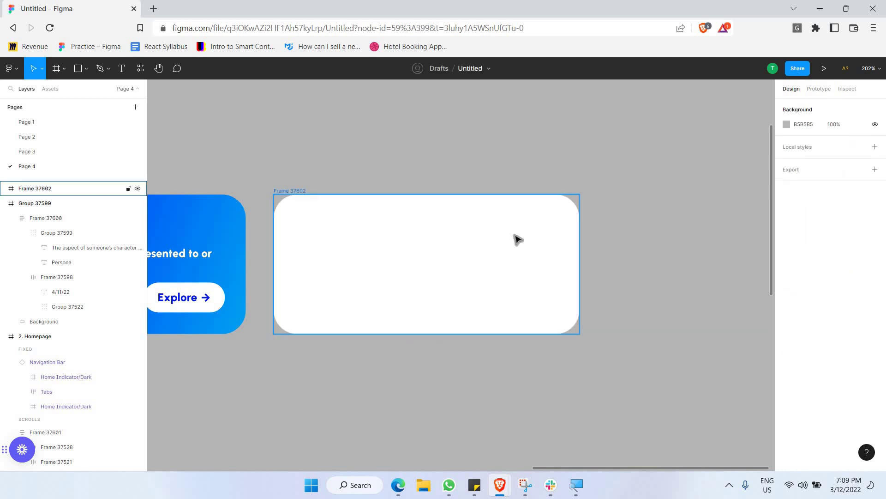
# Fill the rounded frame with a dark-to-light blue linear gradient and add auto layout to it
pyautogui.click(517, 237)
pyautogui.click(787, 307)
pyautogui.click(679, 230)
pyautogui.click(693, 240)
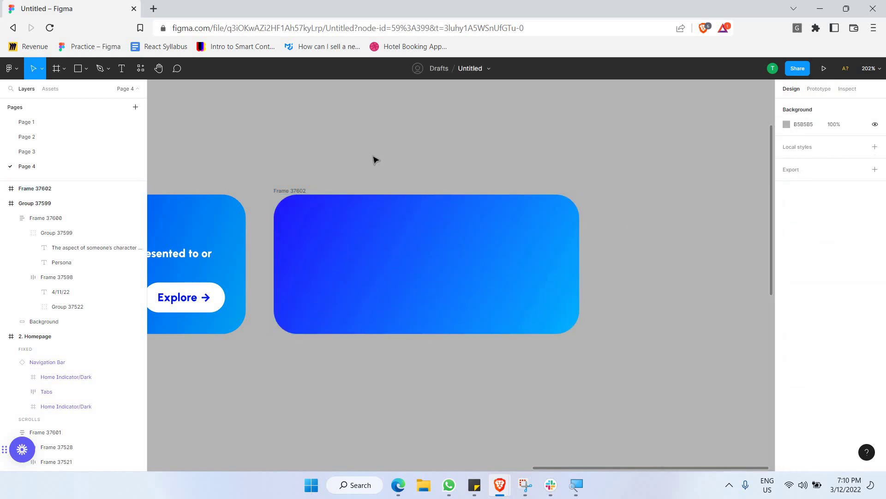
pyautogui.click(286, 195)
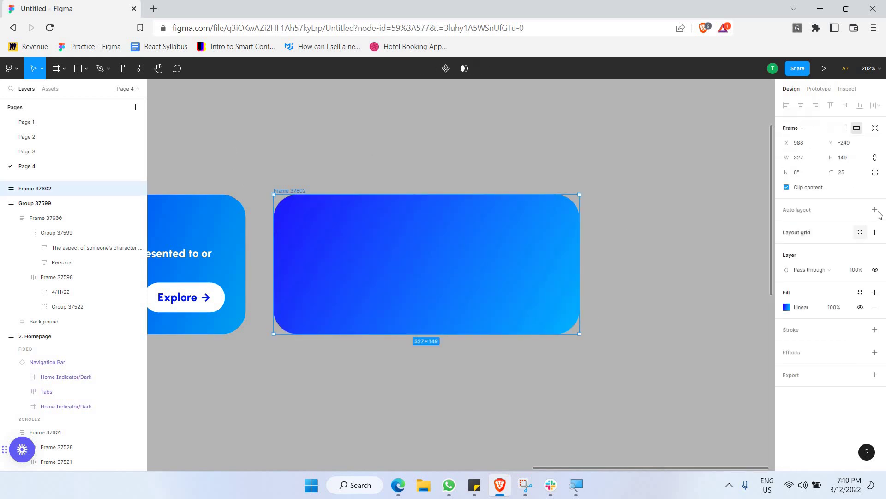
pyautogui.click(875, 210)
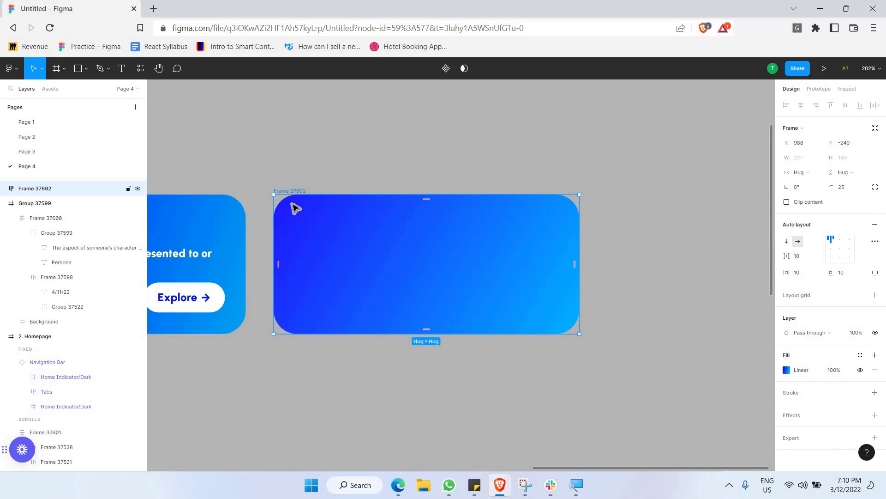
# Create a text layer reading "Persona" above the blue gradient frame and move it into that auto layout frame
pyautogui.hscroll(-5, 210, 230)
pyautogui.hscroll(7, 210, 230)
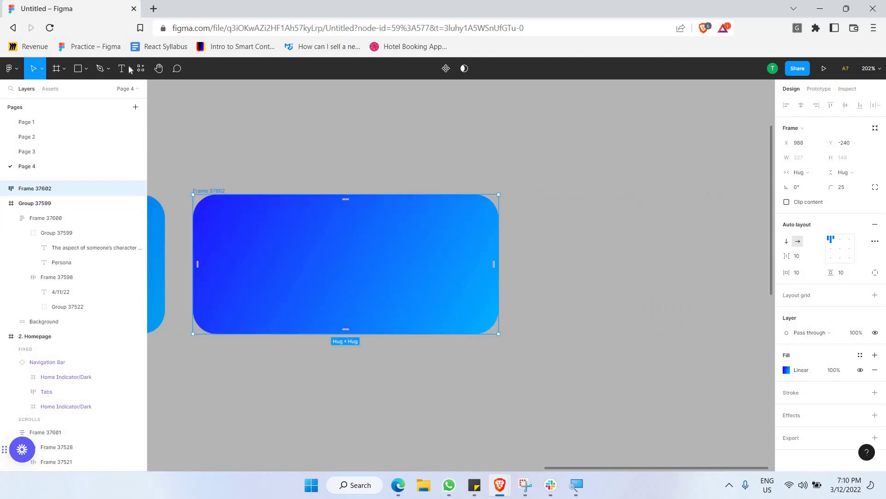
pyautogui.press('t')
pyautogui.hscroll(-2, 307, 175)
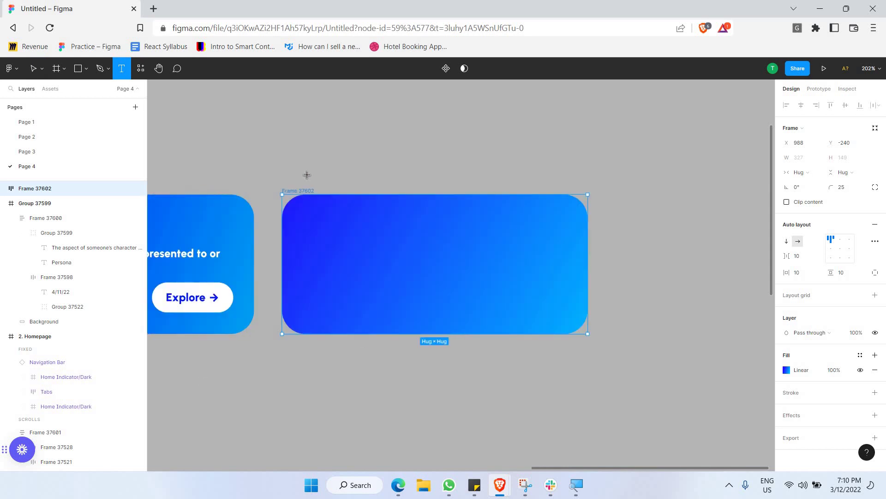
pyautogui.moveTo(435, 152); pyautogui.dragTo(320, 116)
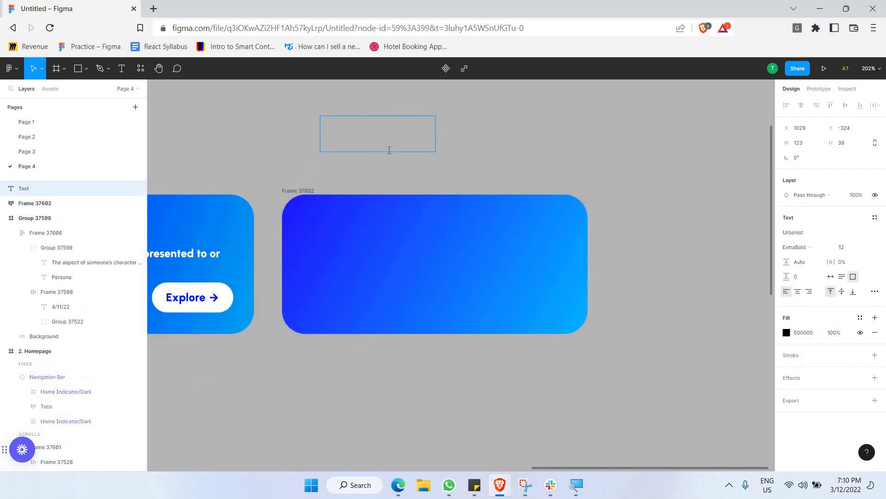
pyautogui.write('Presona')
pyautogui.press('Escape')
pyautogui.moveTo(397, 134); pyautogui.dragTo(363, 227)
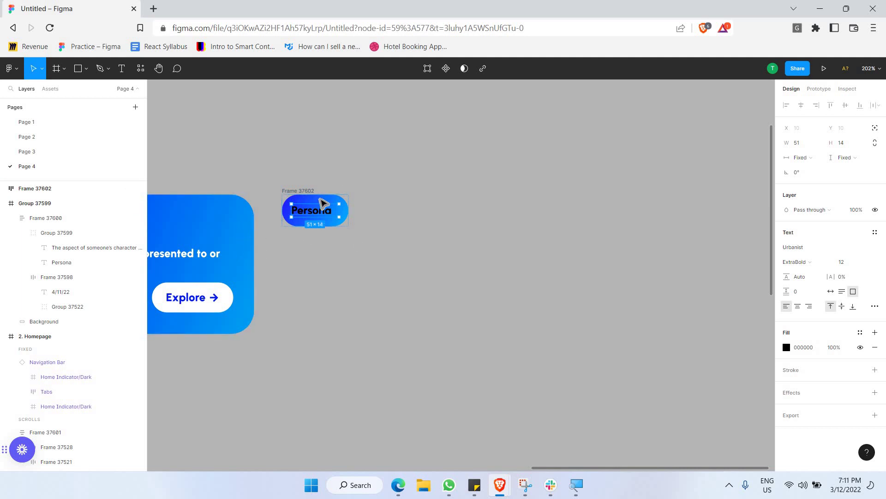
# Switch the gradient frame's vertical resizing to Fixed height and stretch the frame to a height of 149
pyautogui.hotkey('shift', 'Return')
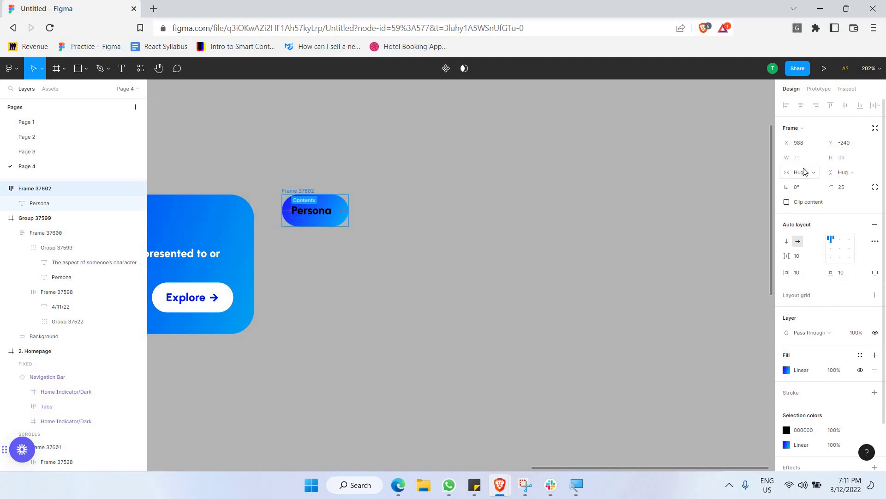
pyautogui.click(845, 177)
pyautogui.click(843, 161)
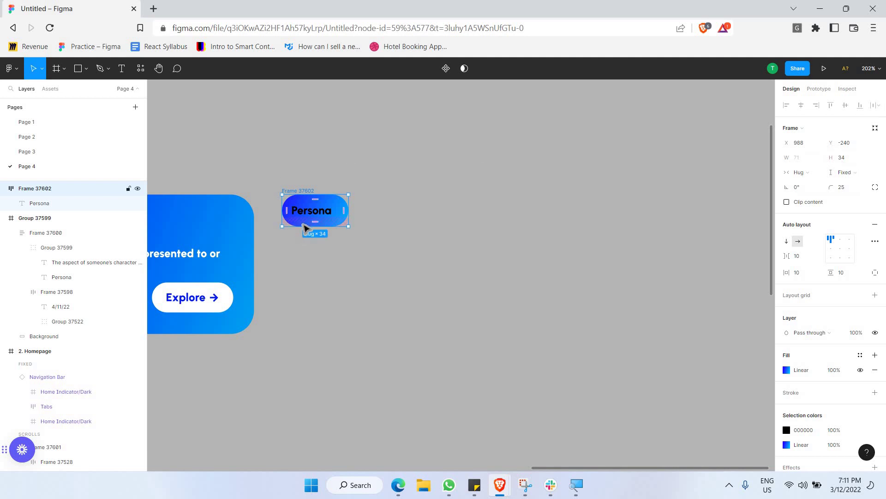
pyautogui.moveTo(303, 225); pyautogui.dragTo(292, 338)
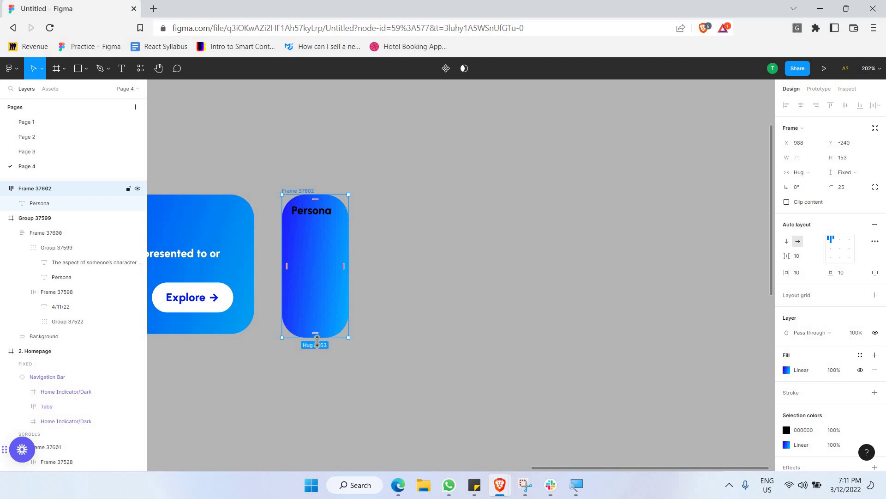
pyautogui.moveTo(317, 337); pyautogui.dragTo(317, 333)
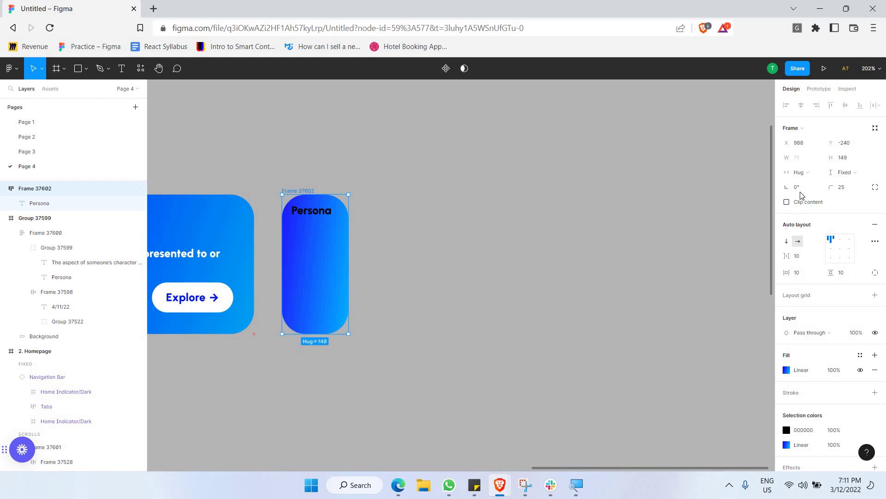
# Switch the gradient frame to Fixed width and set its width to 373 to match the original card
pyautogui.click(812, 173)
pyautogui.click(813, 161)
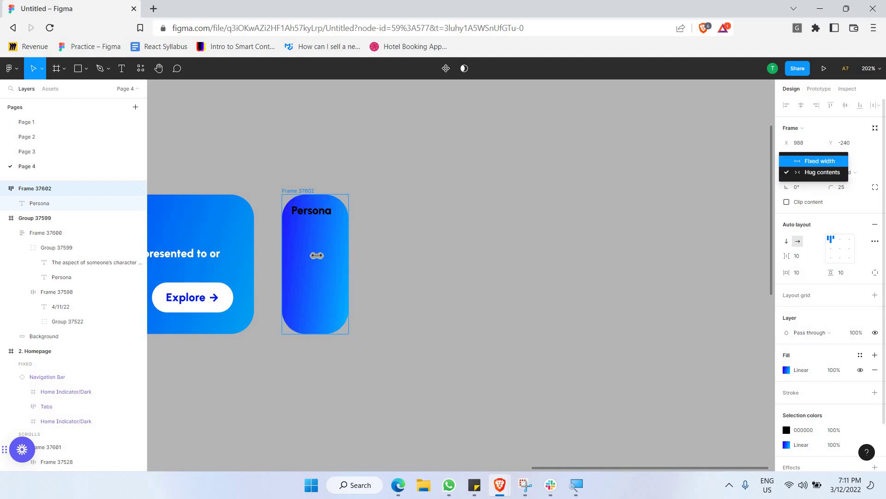
pyautogui.moveTo(348, 259); pyautogui.dragTo(351, 259)
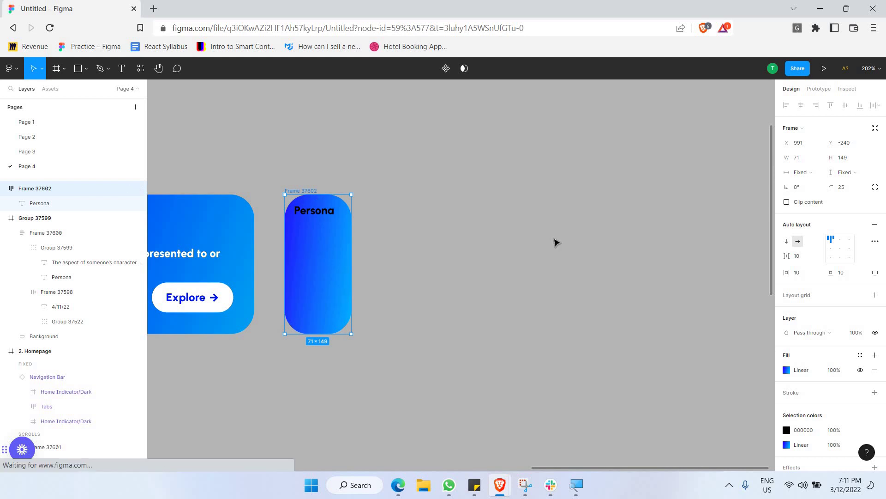
pyautogui.click(233, 233)
pyautogui.press('Escape')
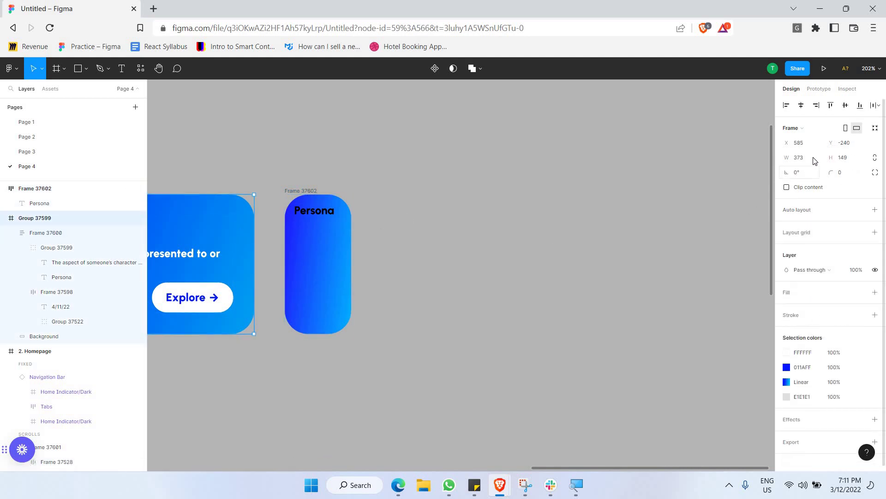
pyautogui.click(803, 158)
pyautogui.click(331, 239)
pyautogui.click(802, 158)
pyautogui.write('373')
pyautogui.press('Return')
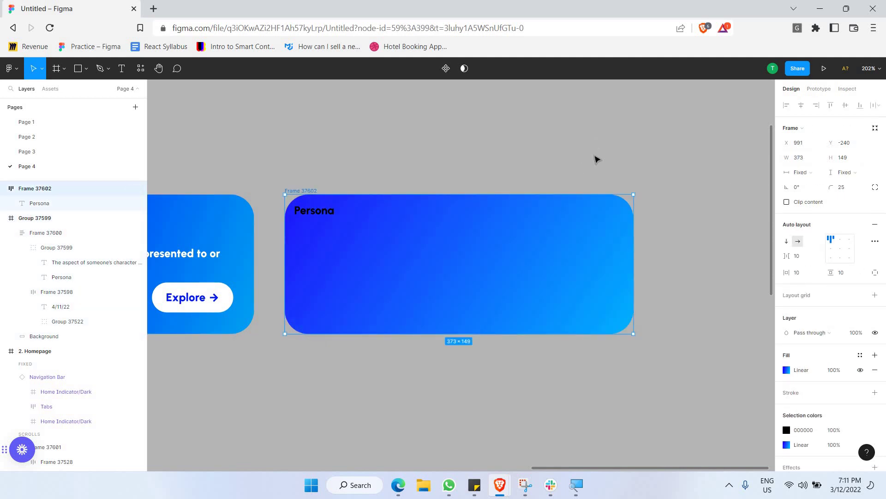
# Set the gradient frame's horizontal and vertical auto layout padding to 25
pyautogui.click(596, 159)
pyautogui.click(317, 210)
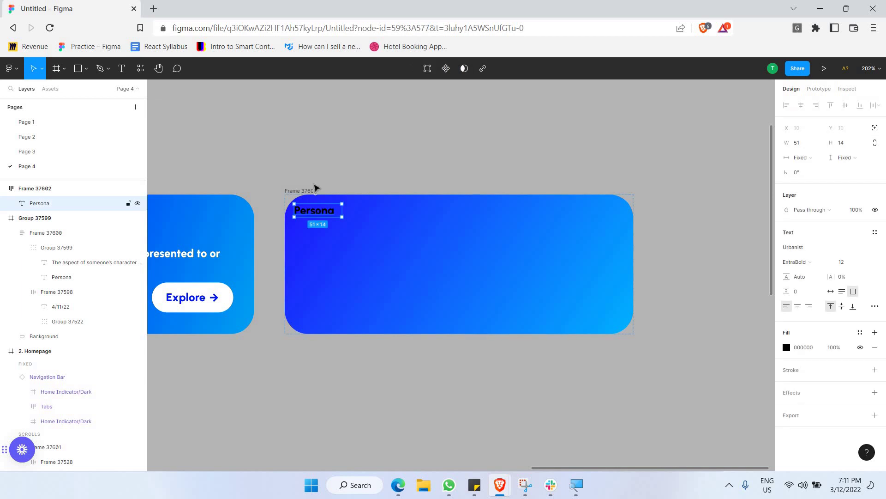
pyautogui.click(358, 267)
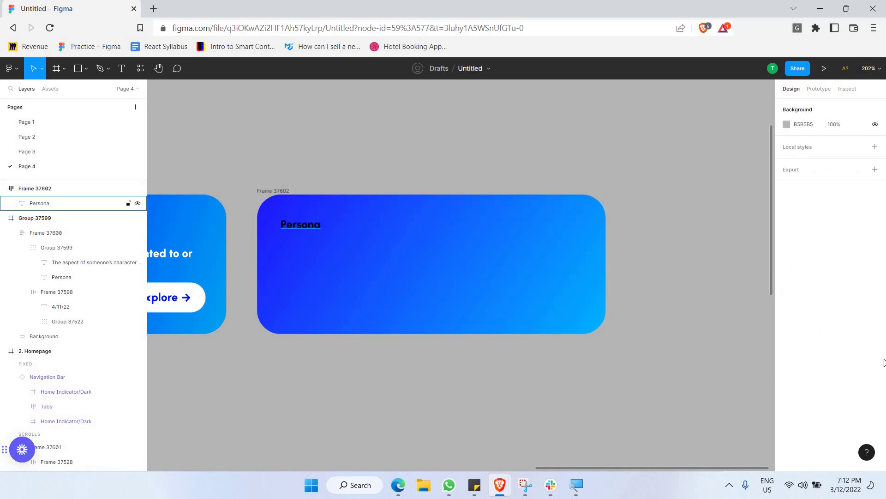
pyautogui.click(550, 246)
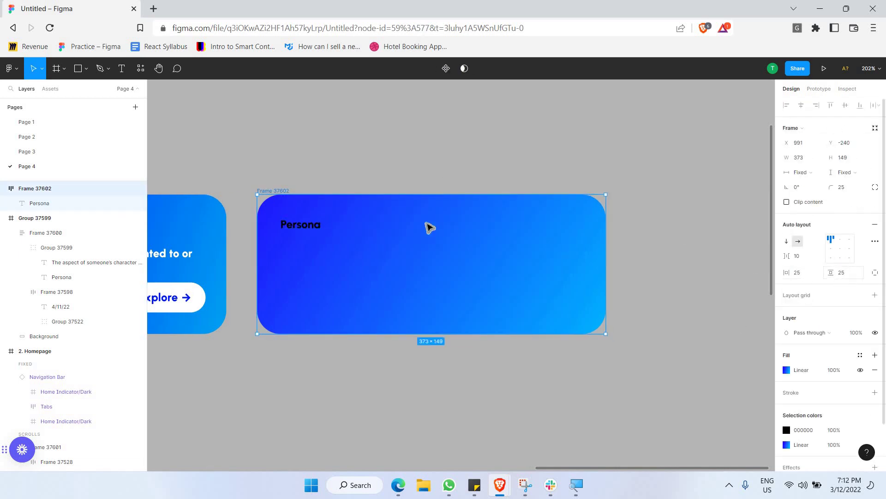
# Set the font size of the Persona title in the gradient frame to 16
pyautogui.click(294, 226)
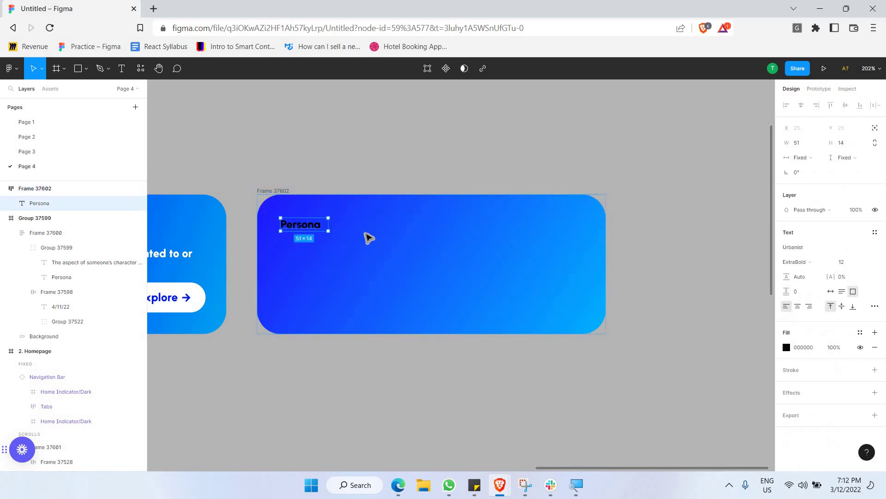
pyautogui.press('Return')
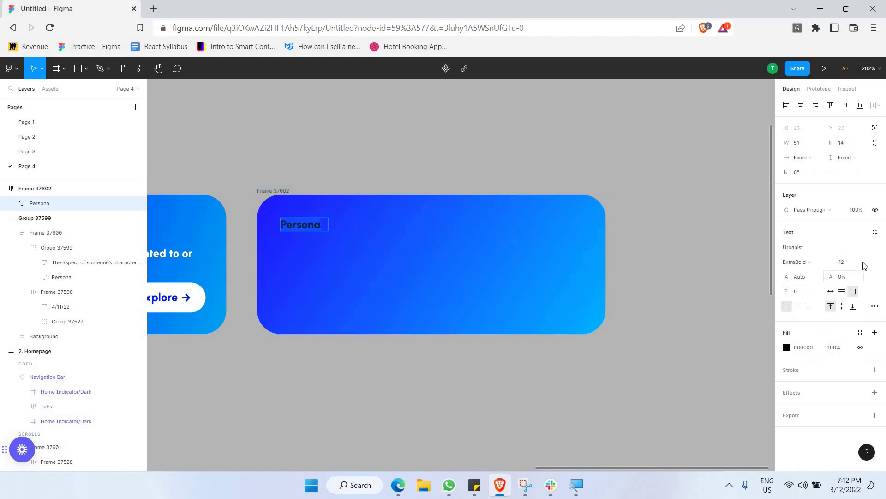
pyautogui.click(867, 262)
pyautogui.click(853, 306)
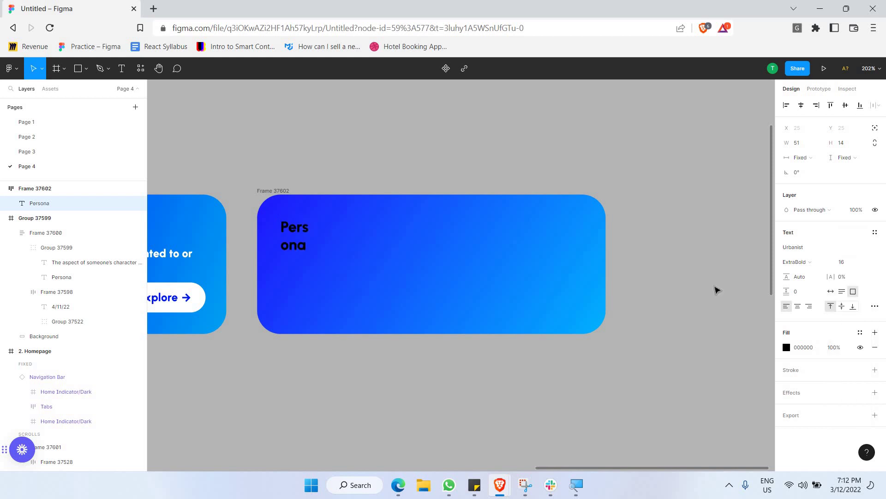
# Set the Persona title's font size to 24 and resize its text box to 94 × 24 so it fits one line
pyautogui.click(314, 246)
pyautogui.moveTo(329, 225); pyautogui.dragTo(344, 237)
pyautogui.scroll(5, 290, 233)
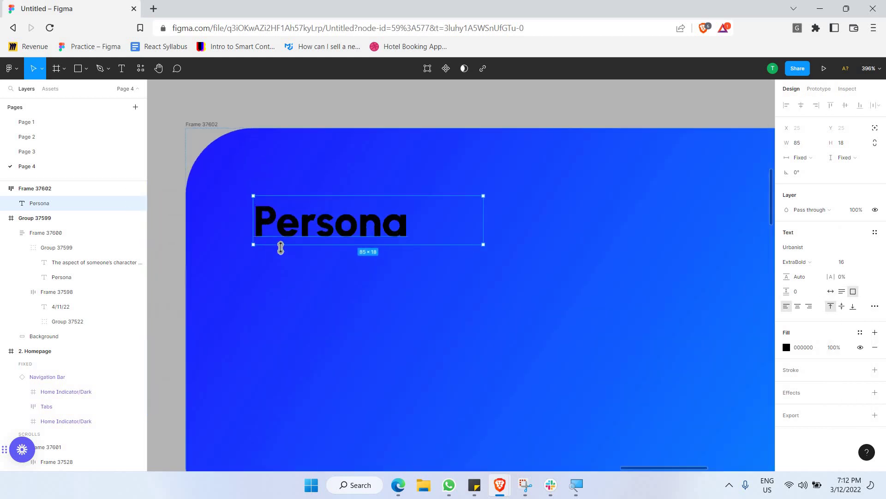
pyautogui.moveTo(285, 243); pyautogui.dragTo(284, 239)
pyautogui.scroll(-5, 284, 239)
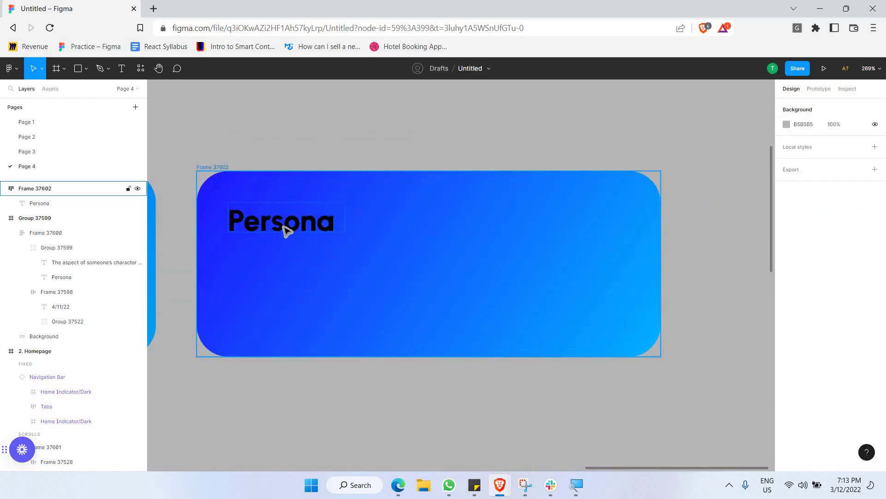
# Duplicate the Persona title inside the gradient frame and change the frame's auto layout direction to vertical
pyautogui.click(286, 228)
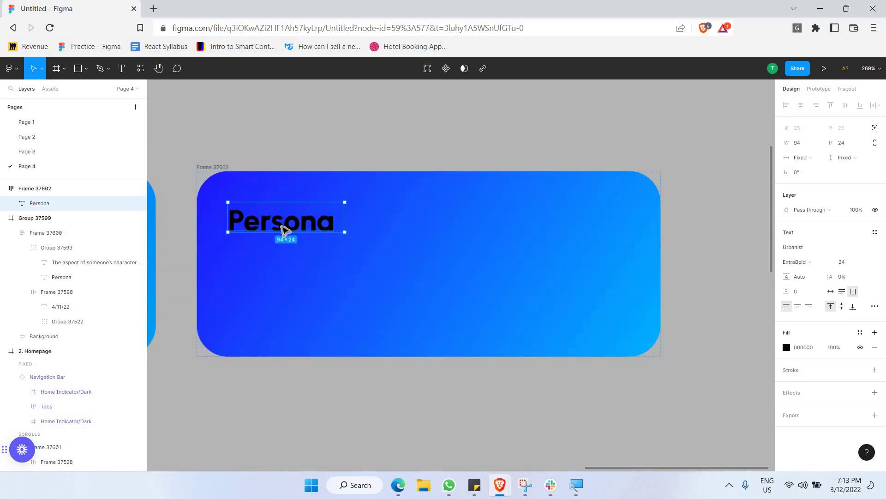
pyautogui.hotkey('ctrl', 'v')
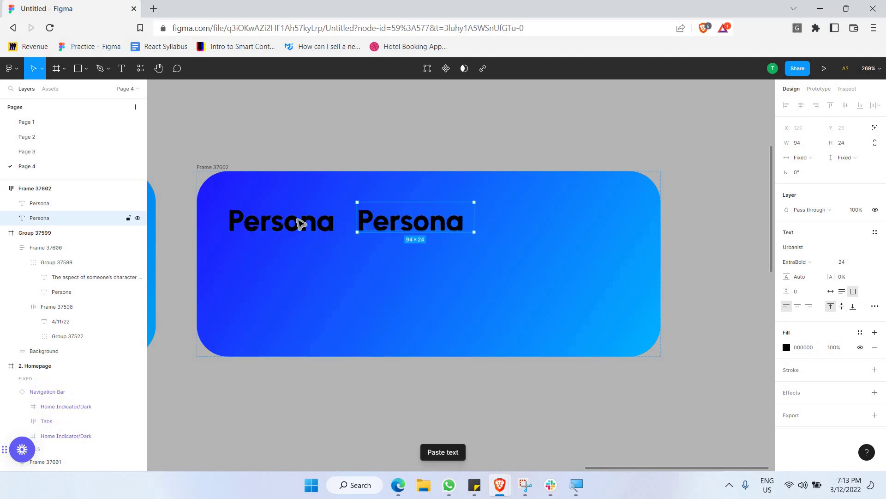
pyautogui.press('Escape')
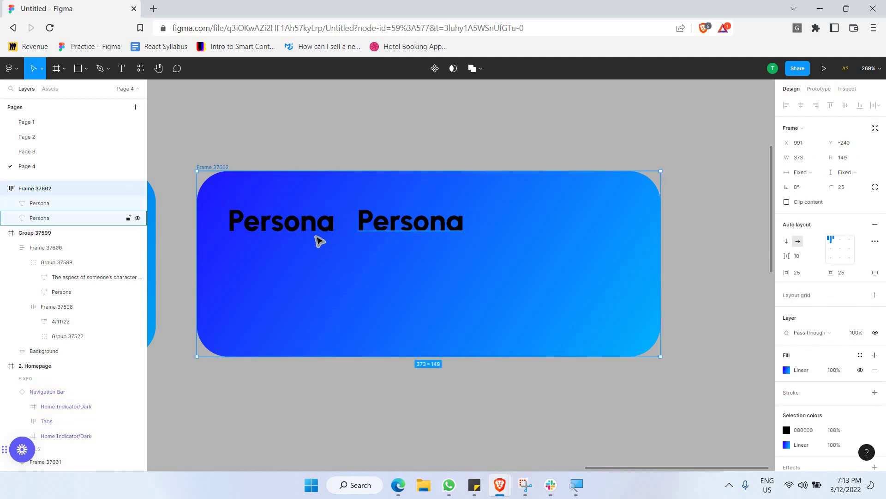
pyautogui.click(786, 241)
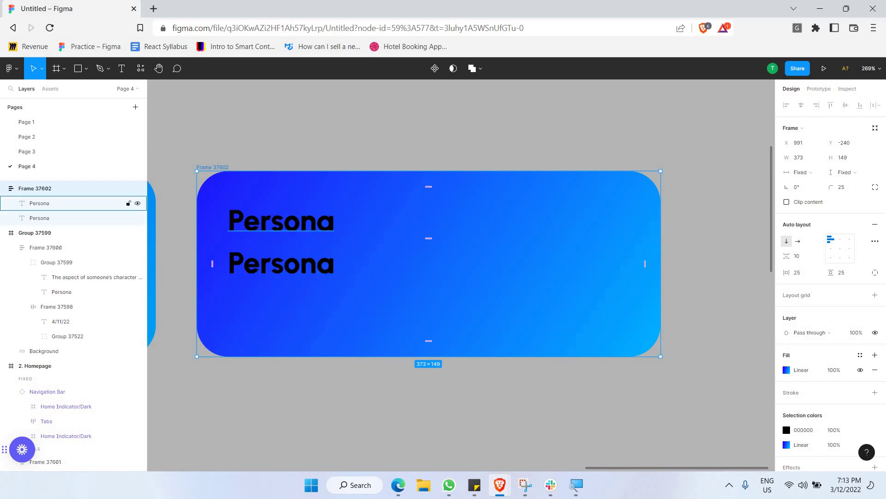
# Group the two stacked Persona text layers in the gradient frame
pyautogui.click(292, 264)
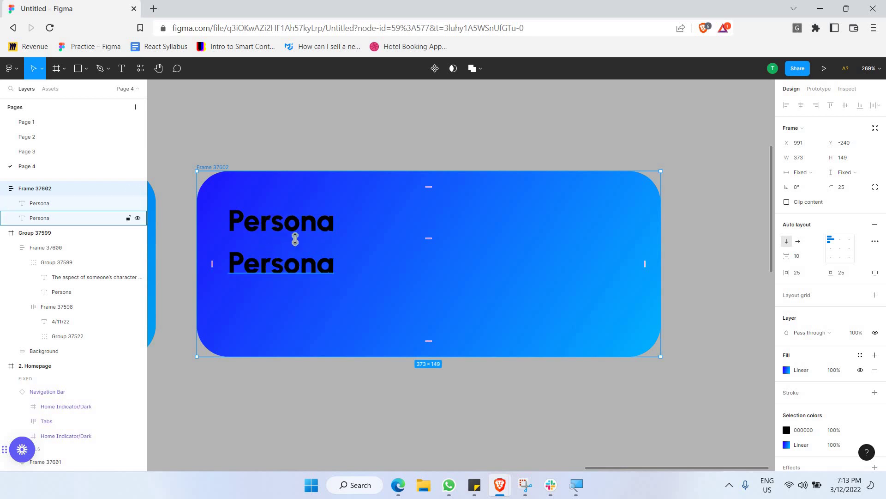
pyautogui.keyDown('shift'); pyautogui.click(300, 225); pyautogui.keyUp('shift')
pyautogui.rightClick(298, 225)
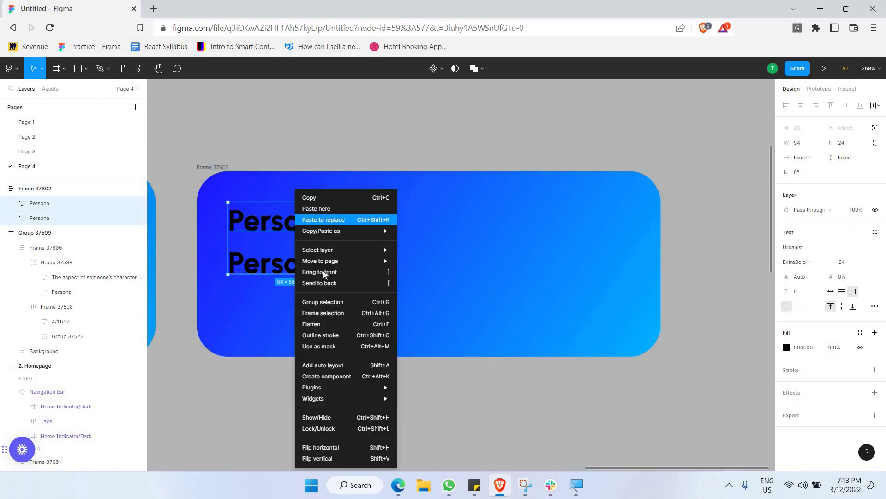
pyautogui.click(330, 302)
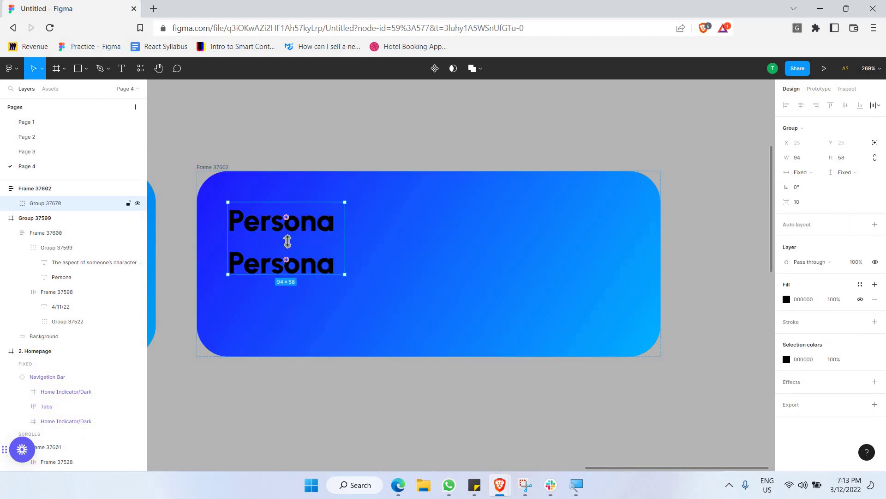
# Set the vertical spacing between the two grouped Persona texts to 3
pyautogui.click(287, 238)
pyautogui.click(287, 243)
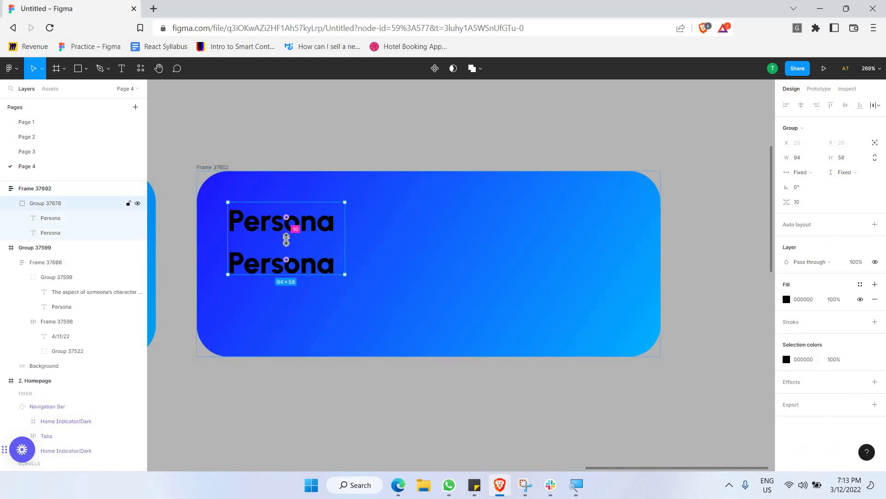
pyautogui.click(806, 201)
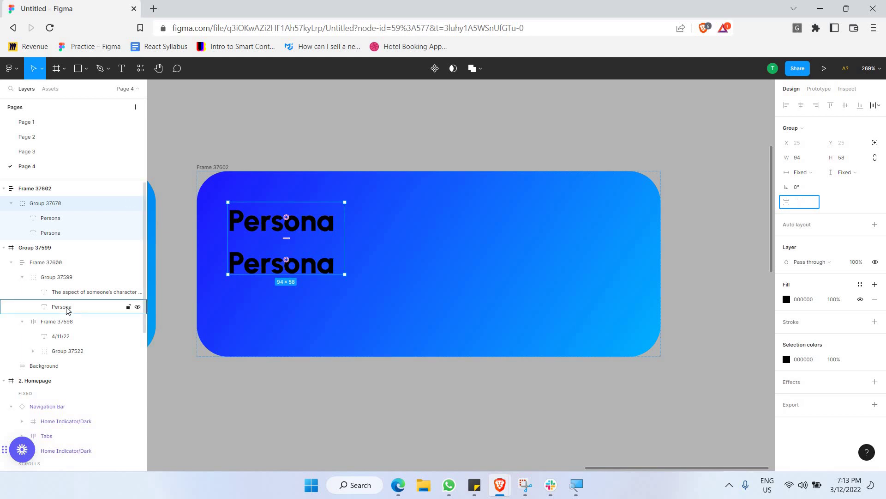
pyautogui.press('Return')
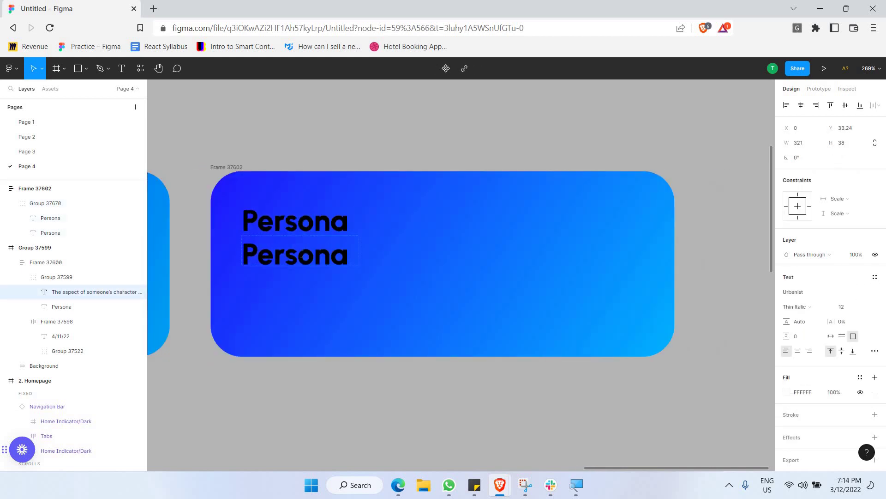
# Replace the lower Persona text with the original card's description, "The aspect of someone's character…", and widen its text box to 329
pyautogui.doubleClick(302, 255)
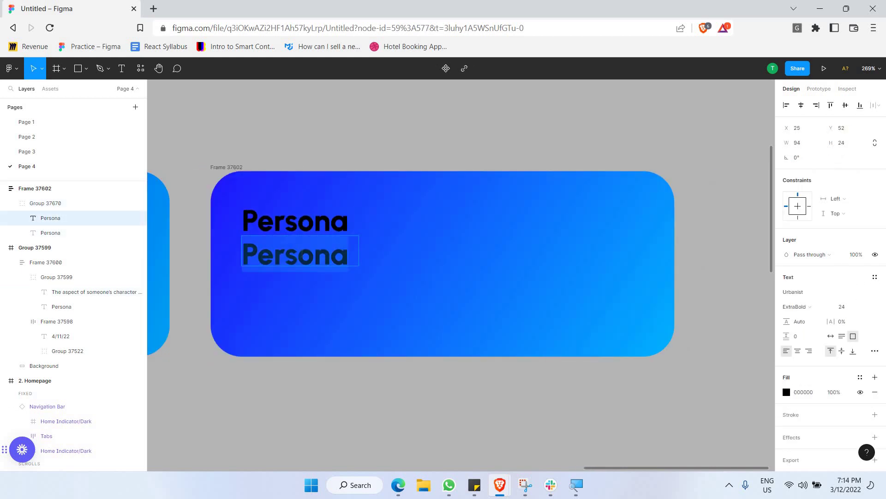
pyautogui.hotkey('ctrl', 'v')
pyautogui.press('Escape')
pyautogui.moveTo(597, 272); pyautogui.dragTo(651, 272)
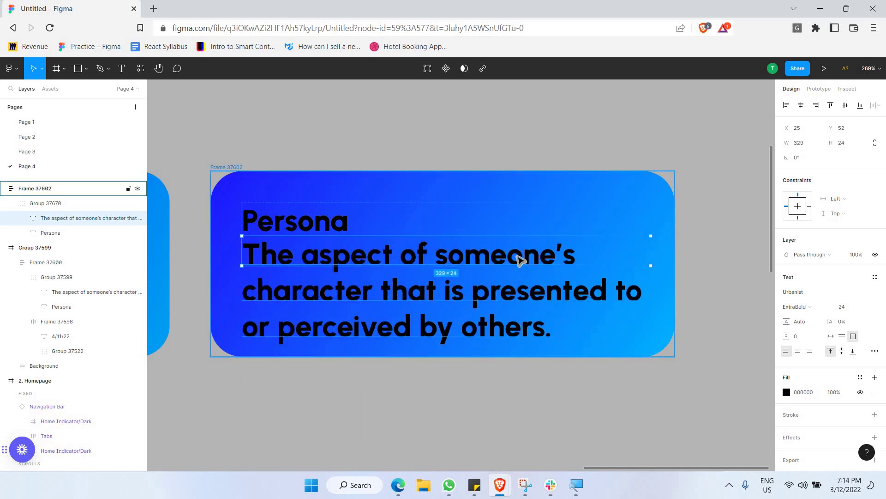